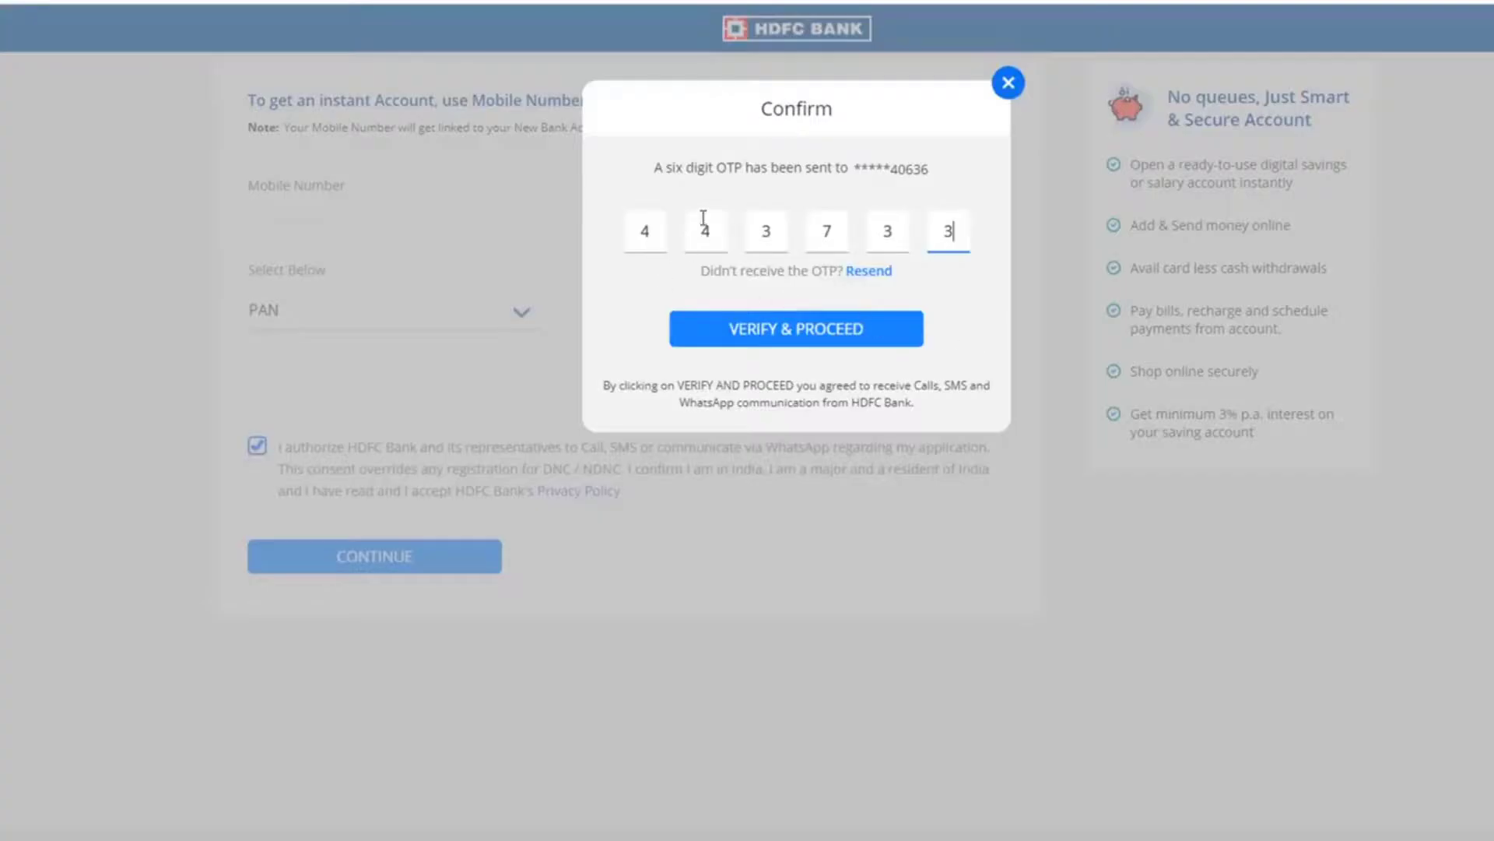
- Submit the six-digit OTP from the Confirm dialog to verify the mobile number
left_click(786, 333)
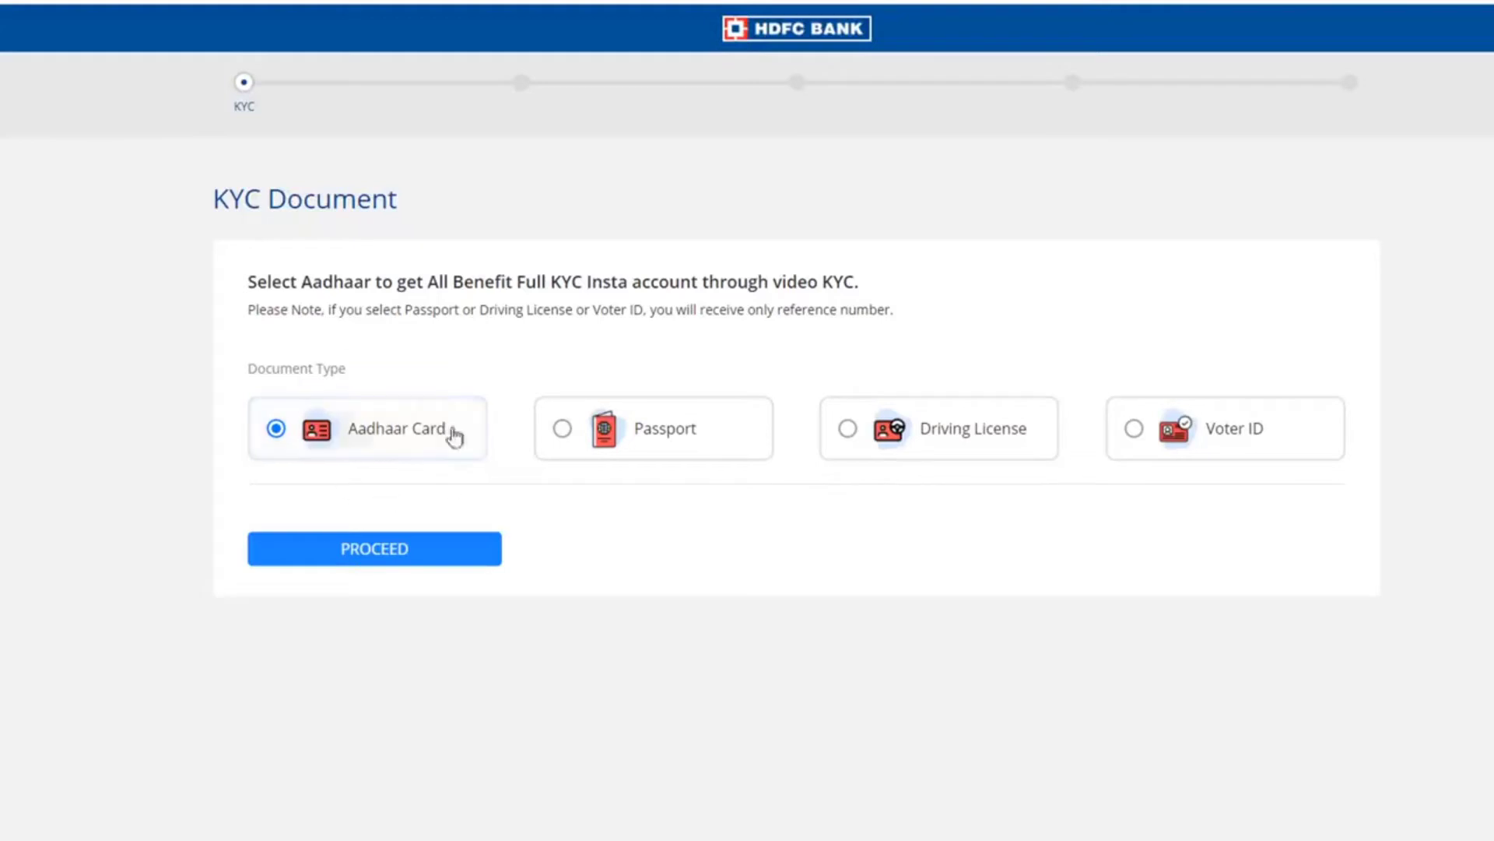
- Verify KYC with Aadhaar OTP authentication, confirming no other Aadhaar OTP-based account exists
left_click(420, 560)
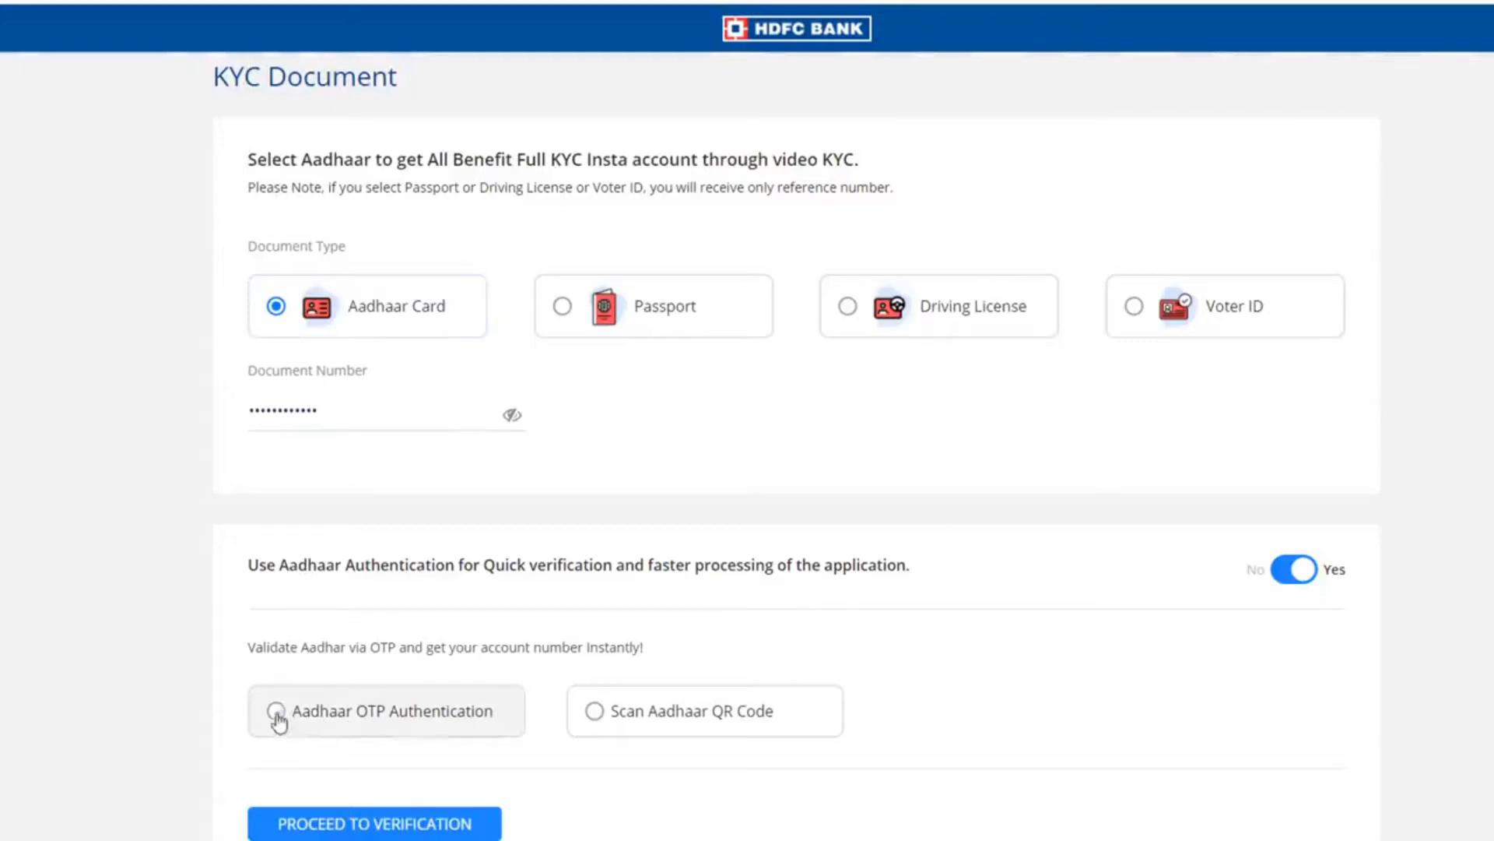
left_click(277, 713)
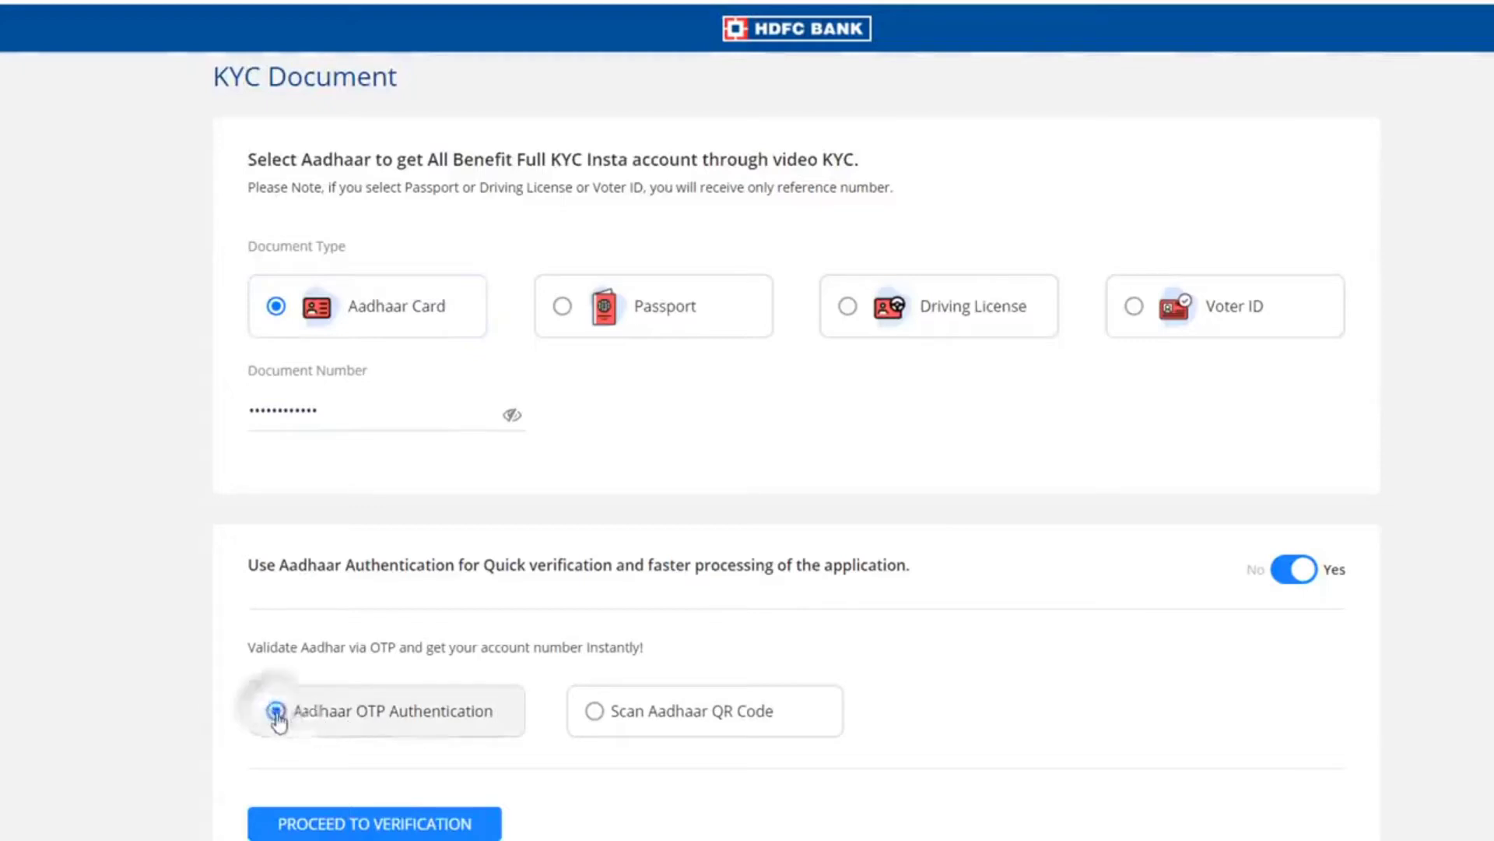
left_click(413, 825)
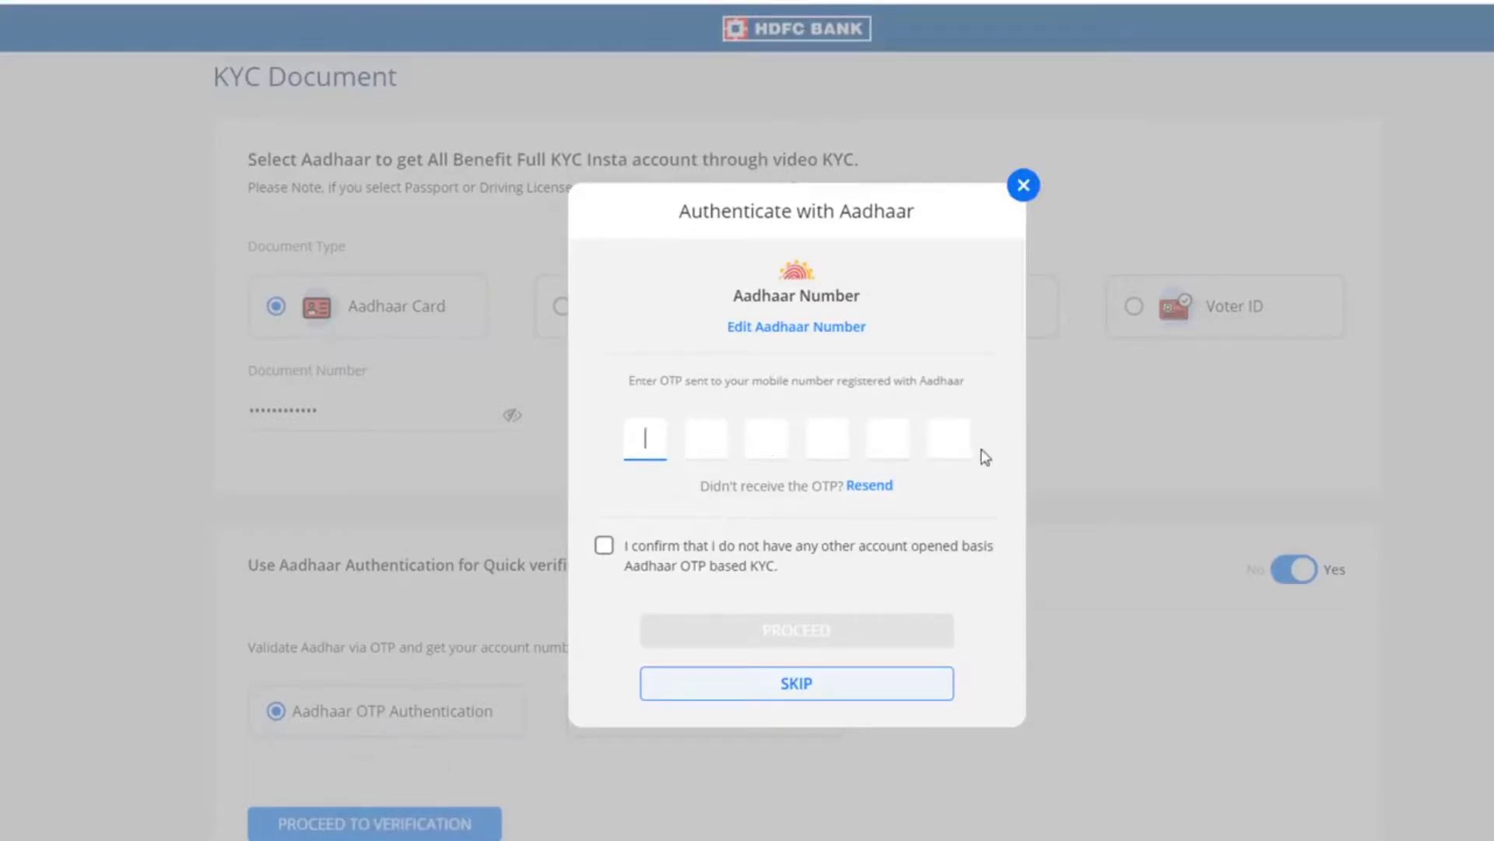
left_click(604, 545)
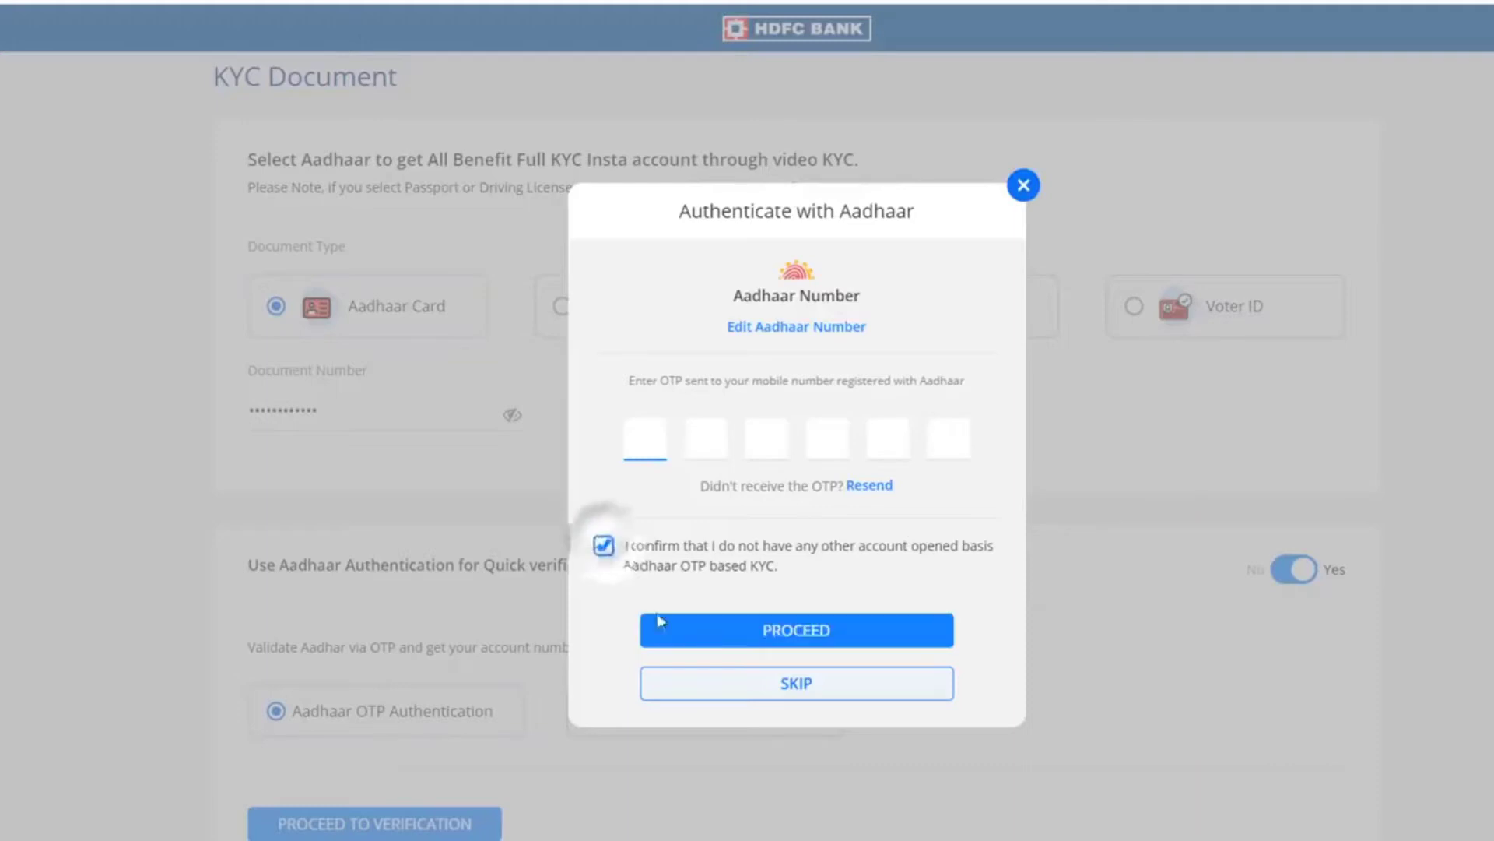
left_click(815, 632)
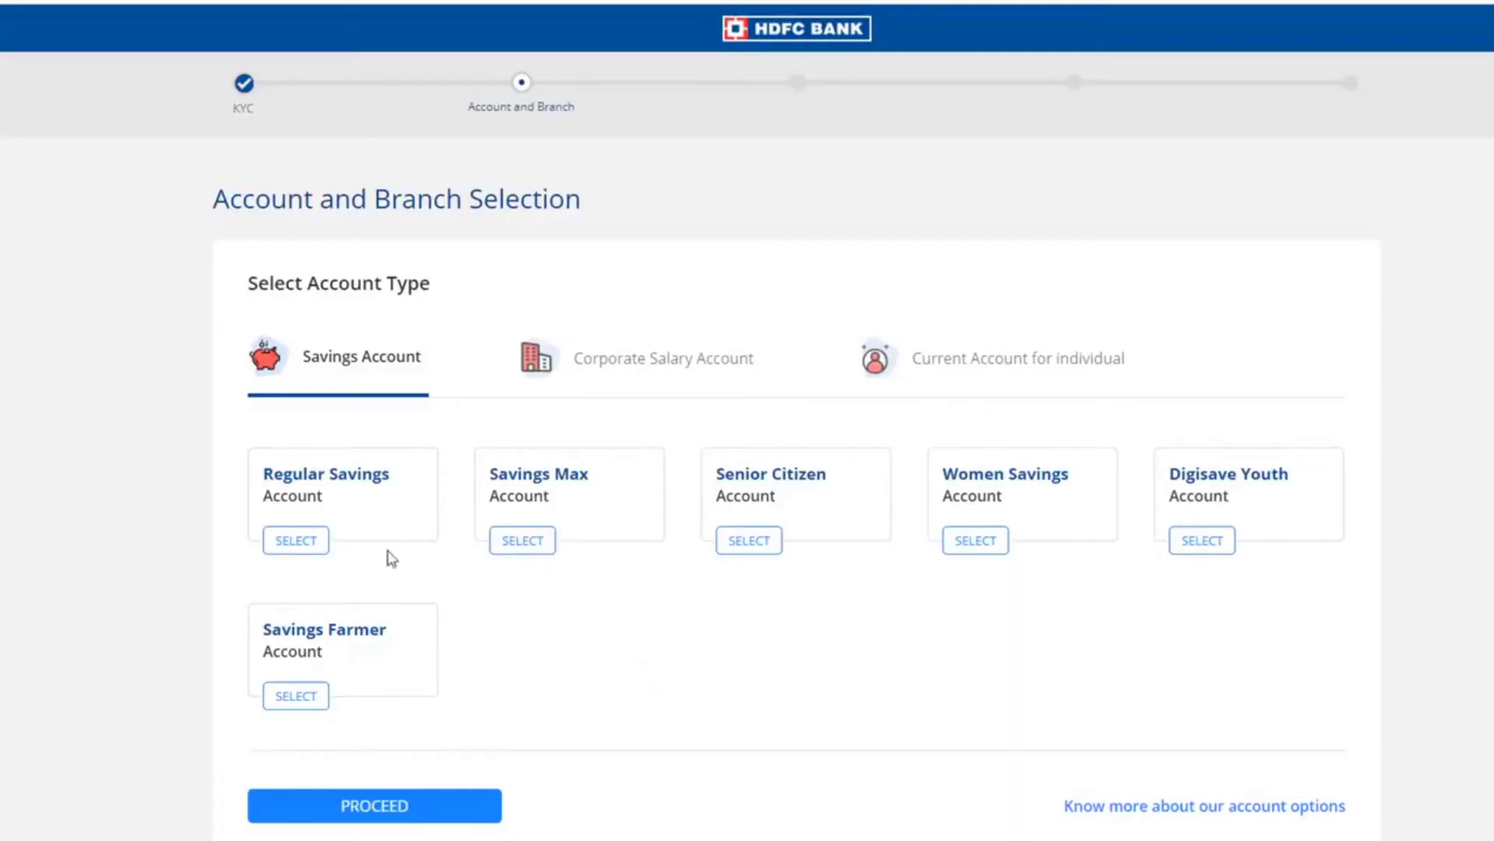
- Choose a Regular Savings Account at the Sehore branch
left_click(299, 546)
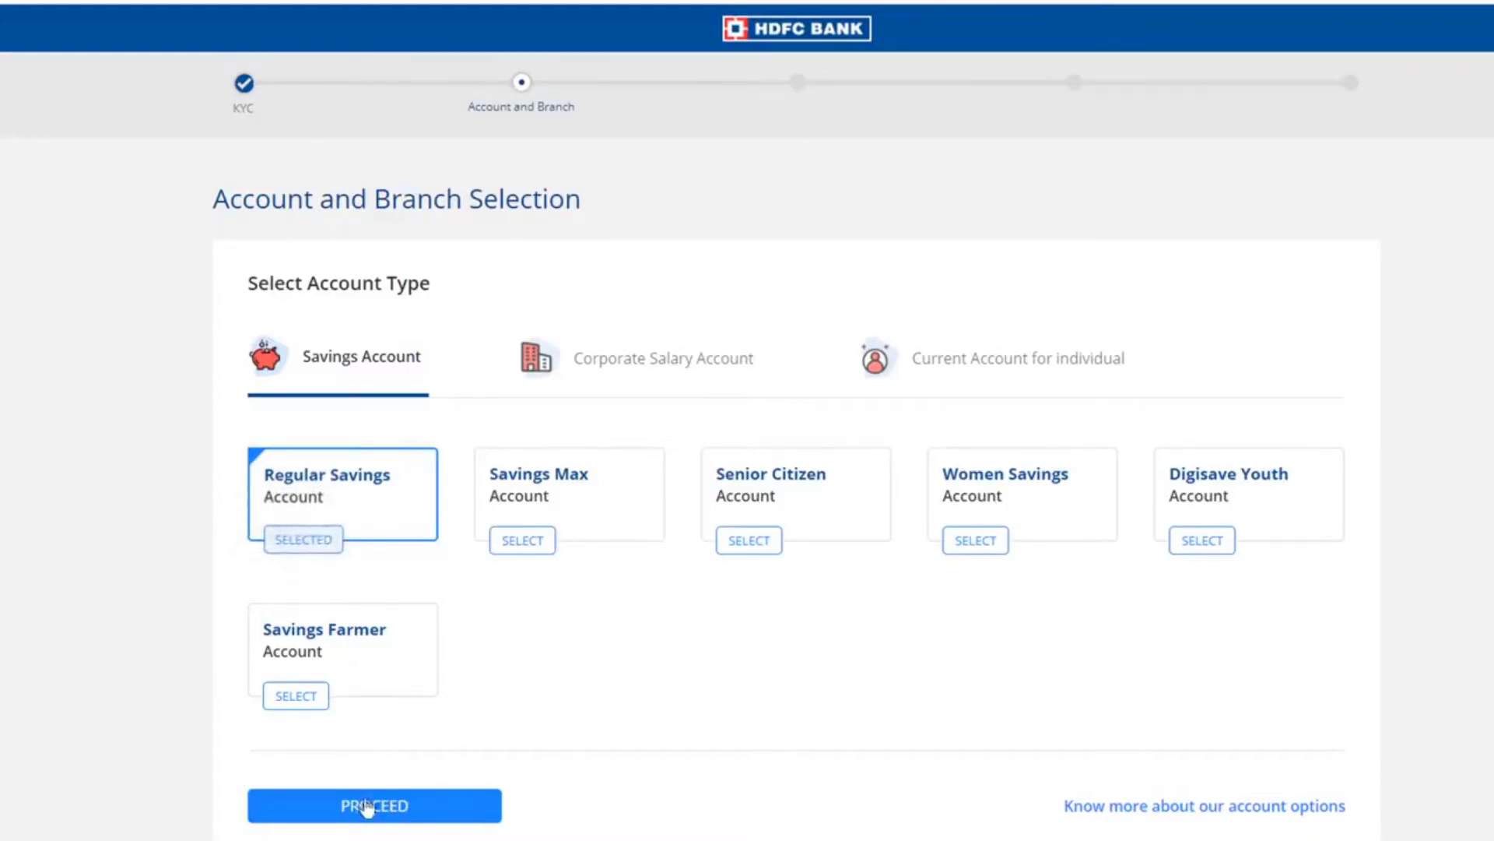
left_click(421, 807)
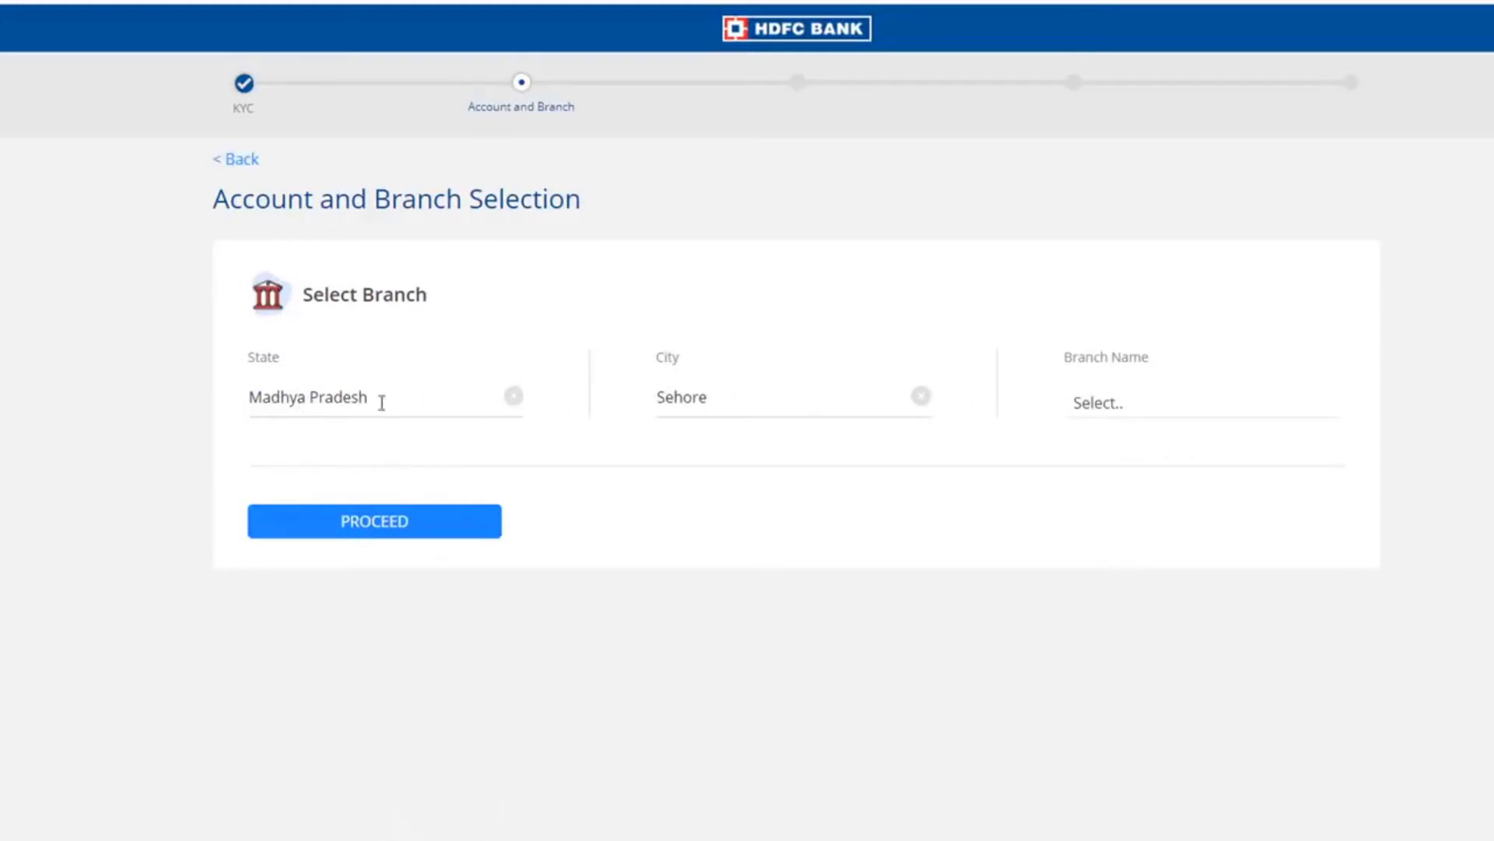
left_click(1117, 403)
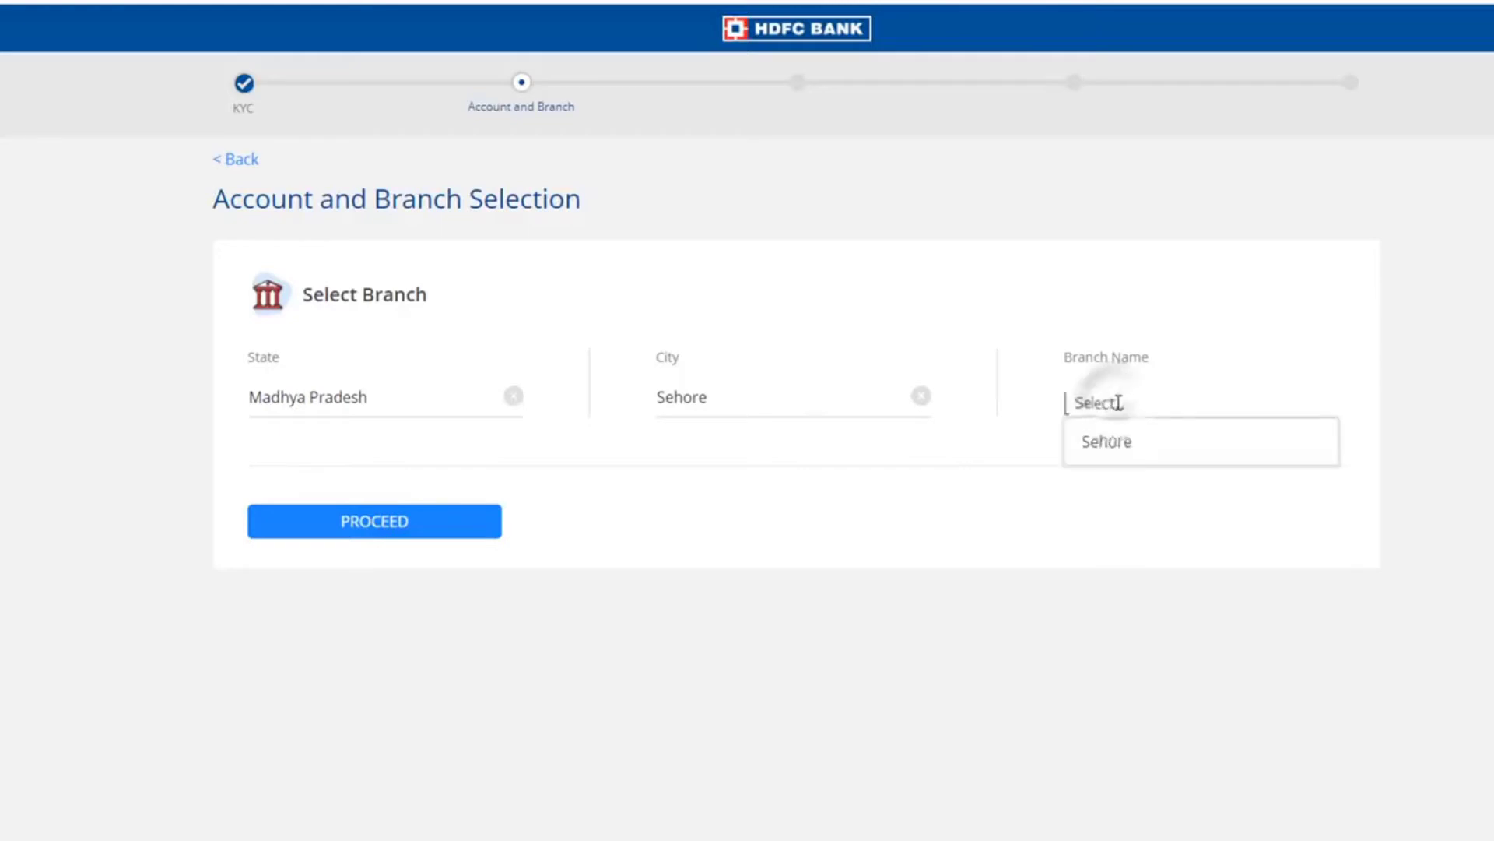
left_click(1130, 447)
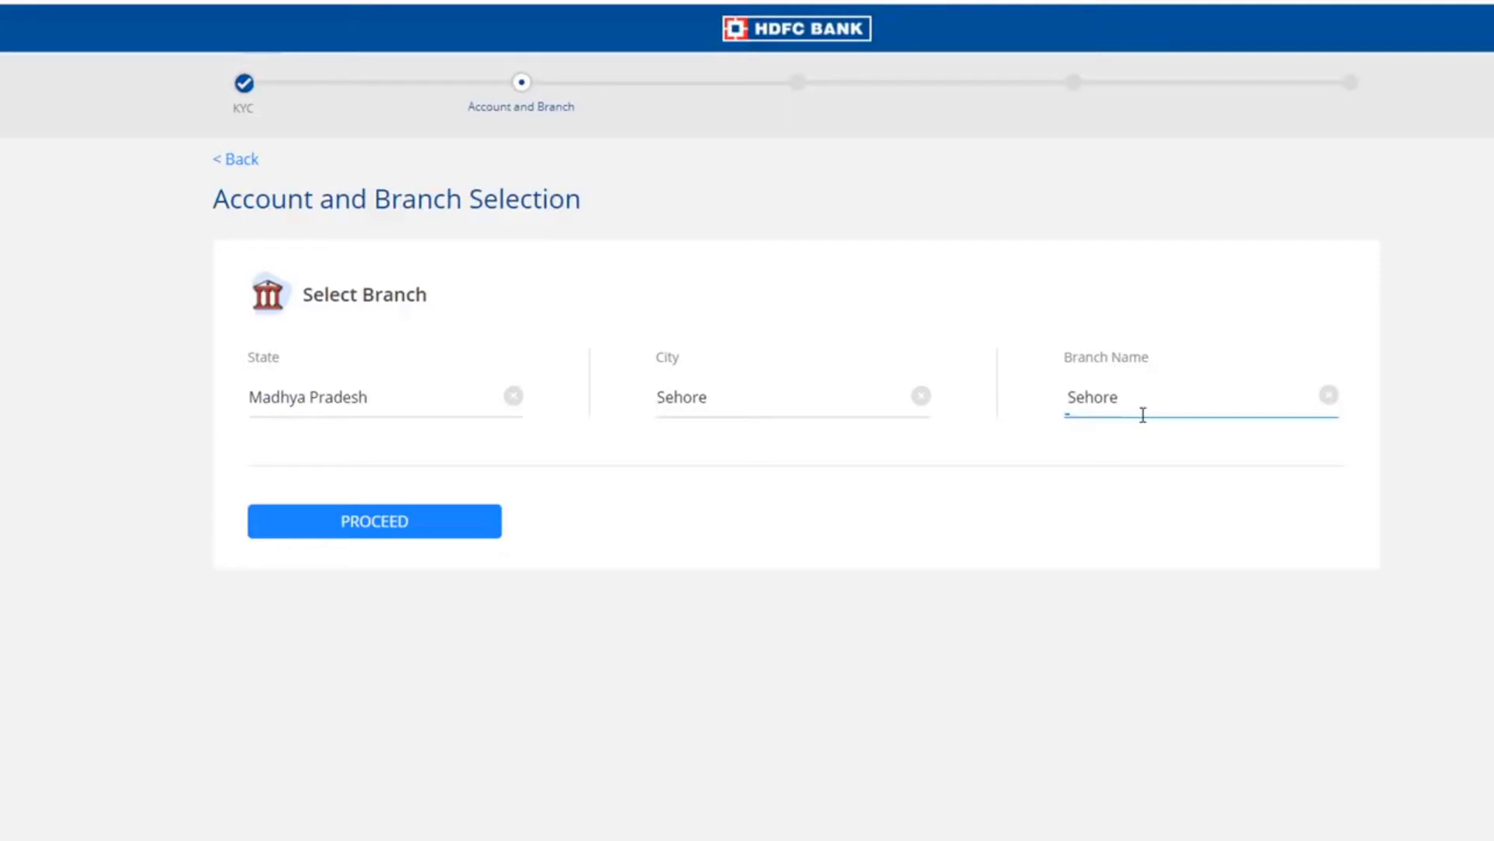
left_click(411, 526)
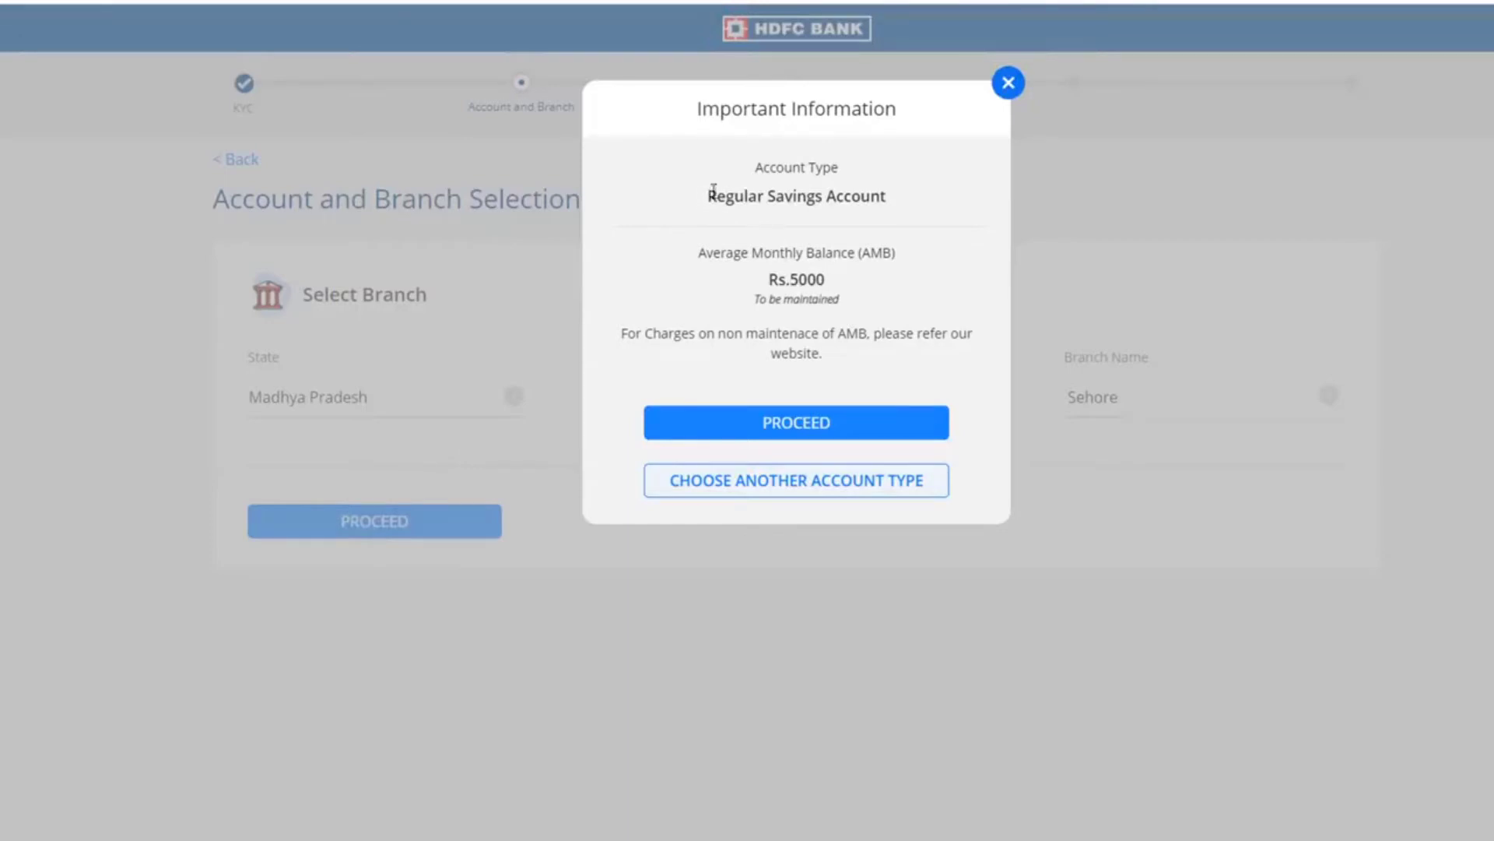
- Review the Rs.5000 minimum balance notice and accept the account terms
left_click_drag(708, 196, 889, 210)
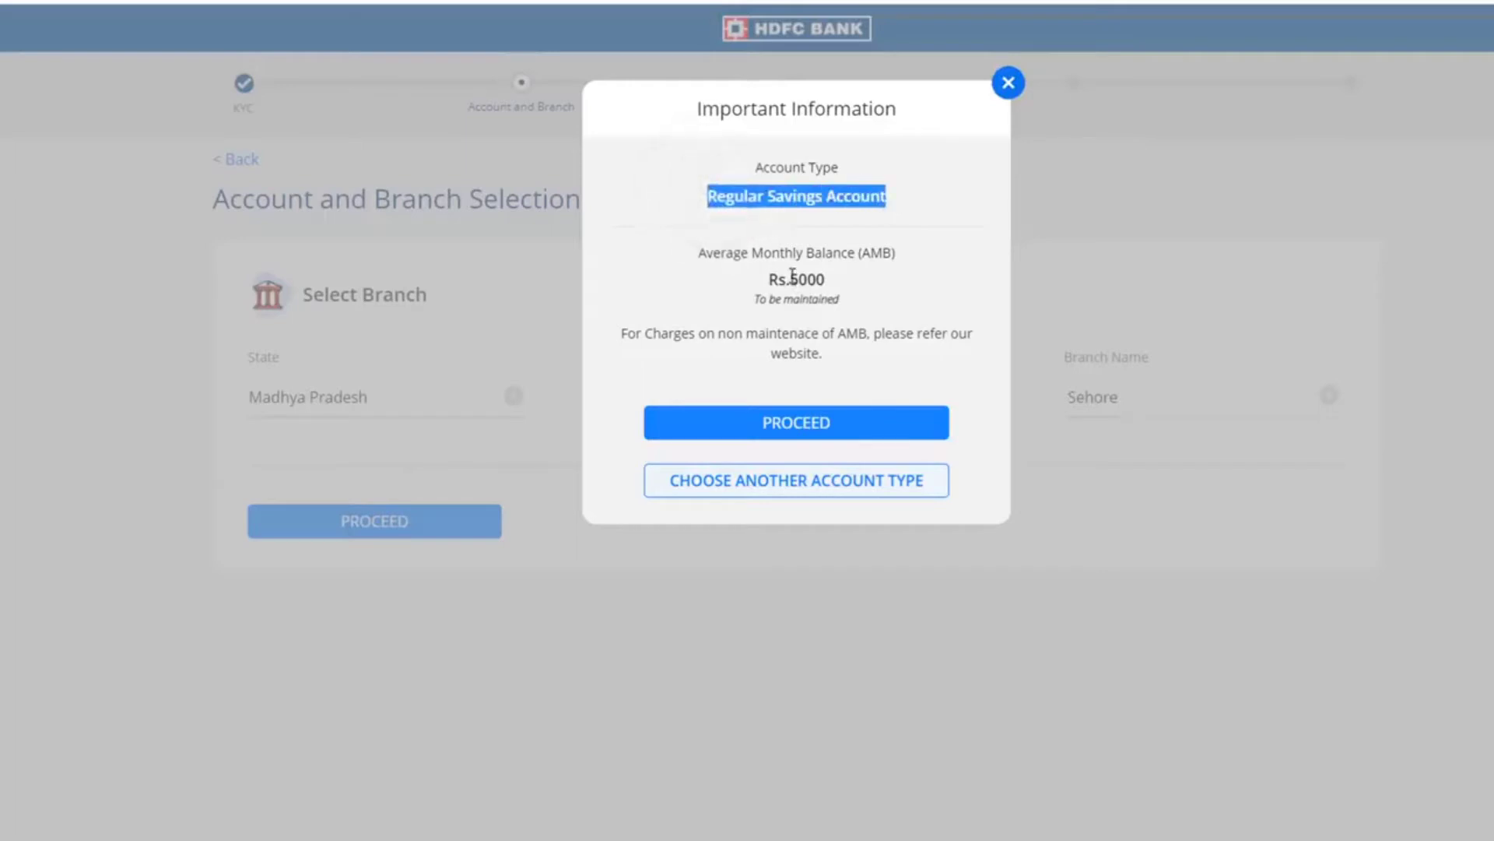
left_click_drag(791, 280, 826, 280)
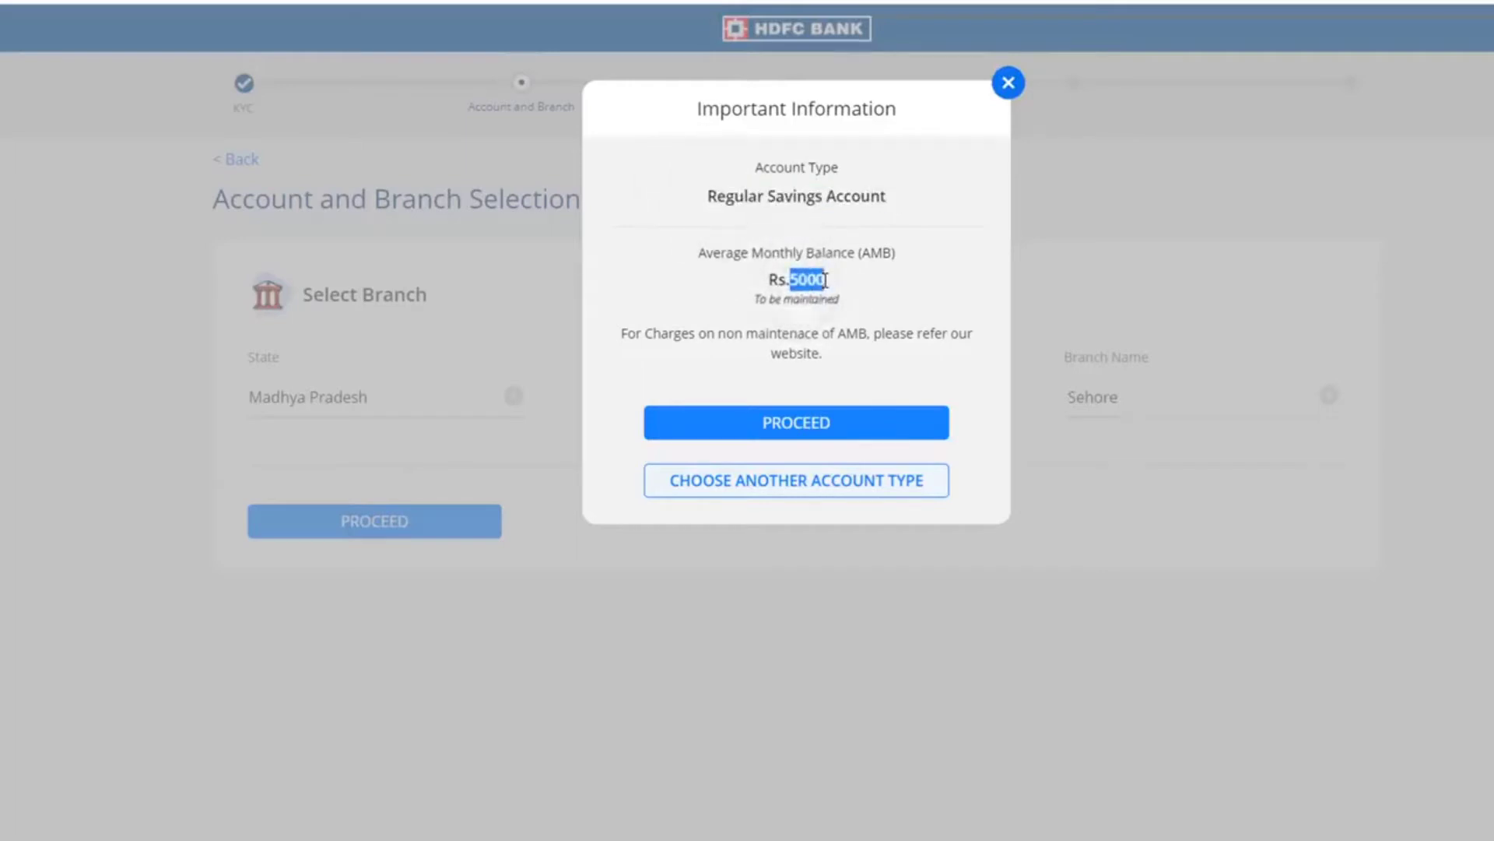
left_click(851, 428)
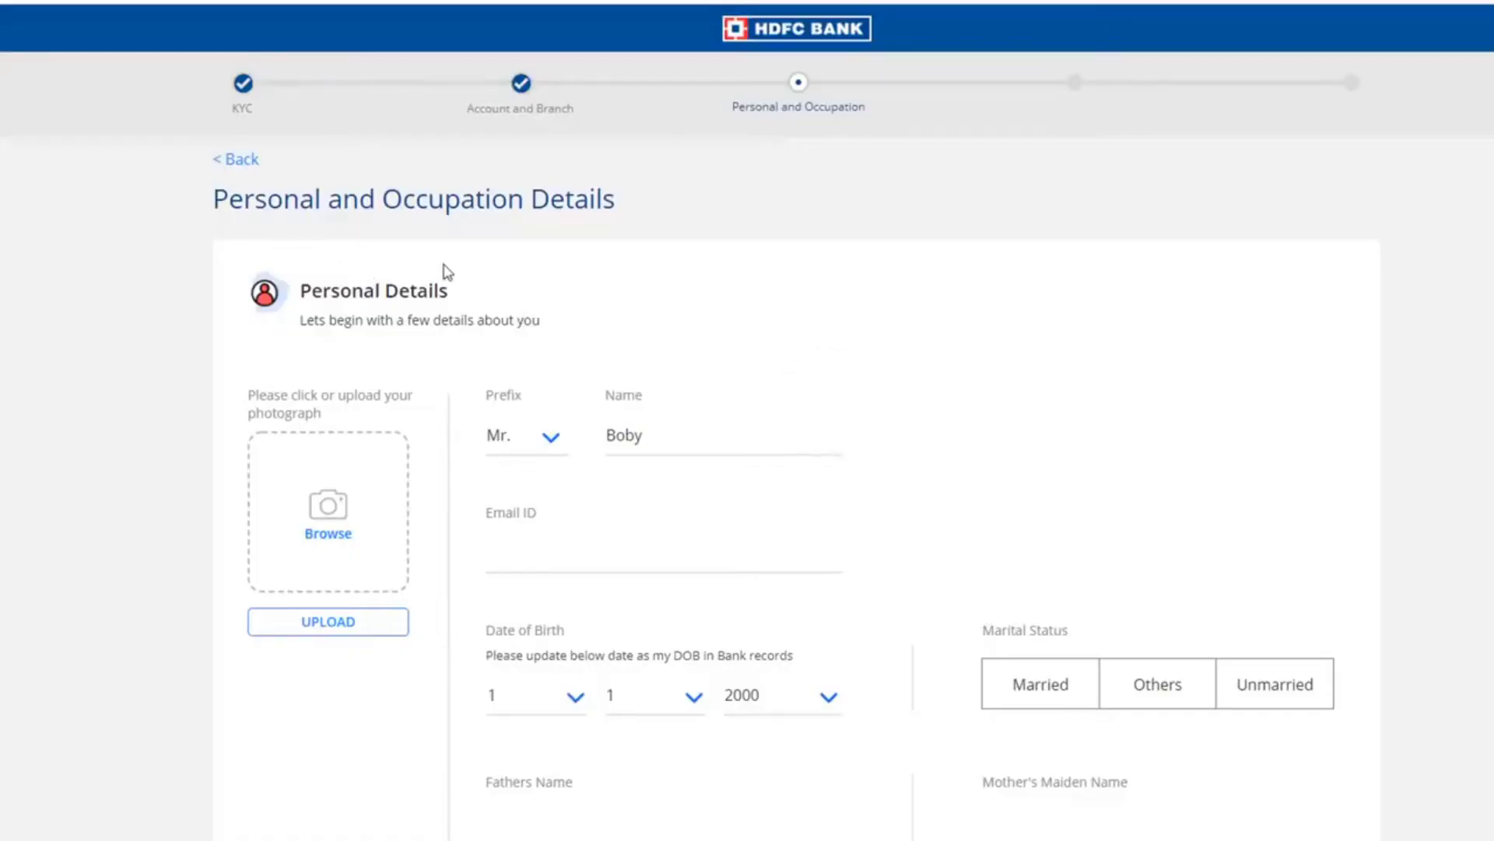
- Fill in the father's name, set marital status to Unmarried, and confirm the account preferences
scroll(412, 284, "down", 1)
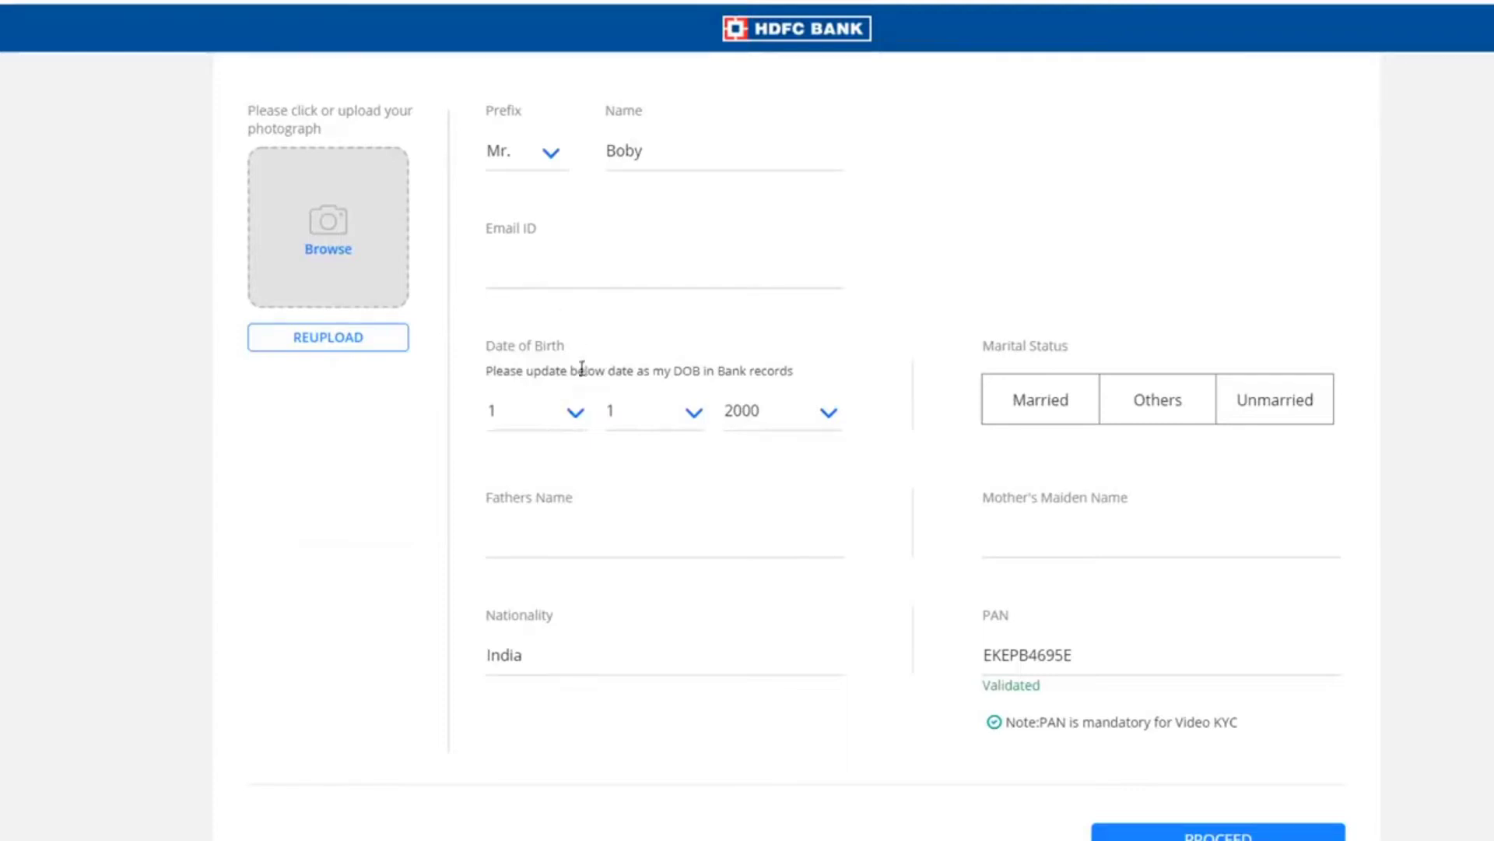
scroll(565, 444, "down", 1)
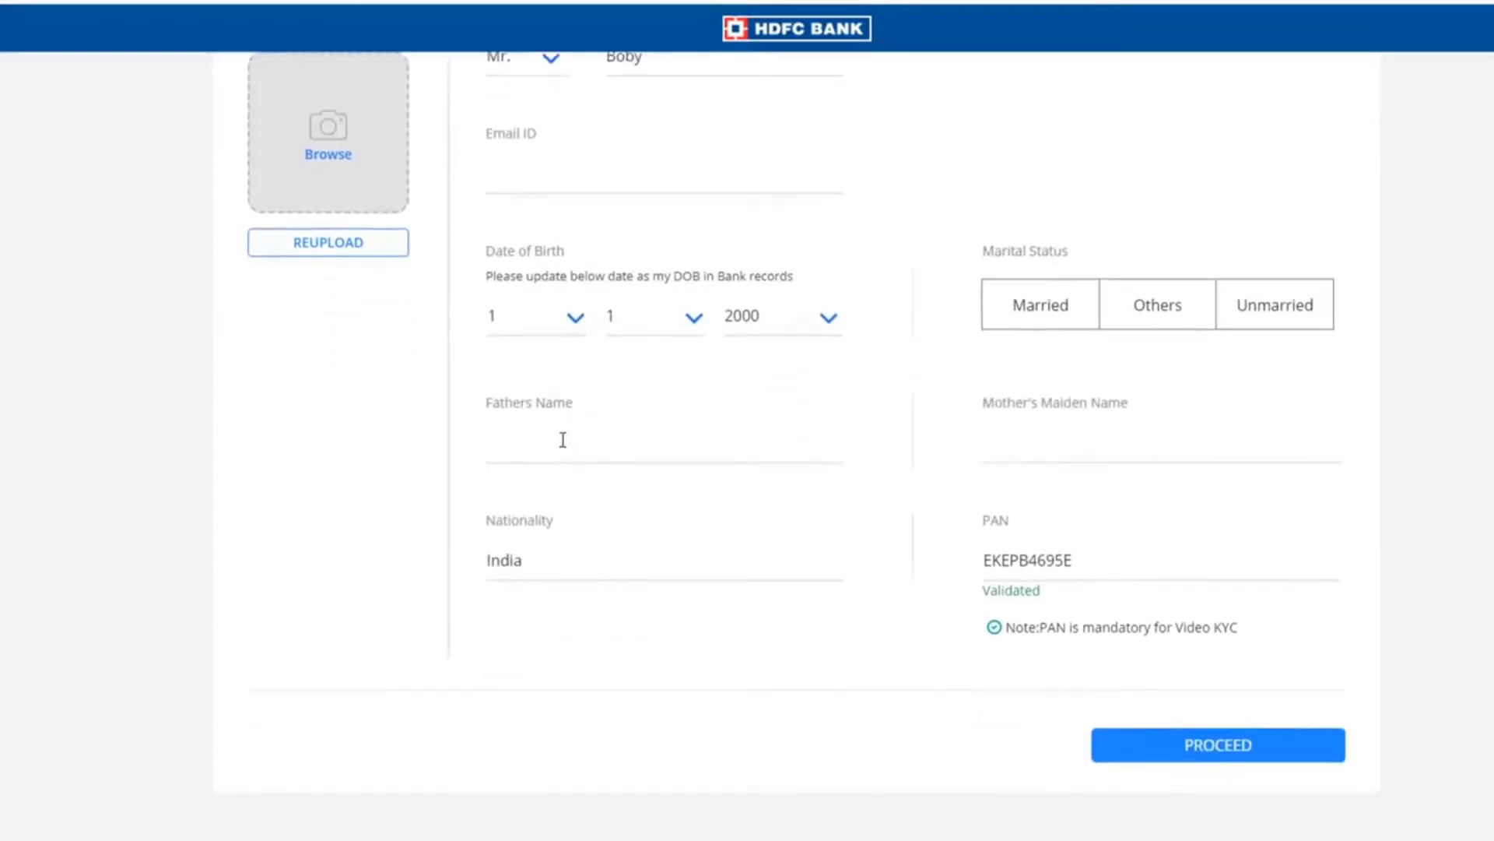
left_click(562, 440)
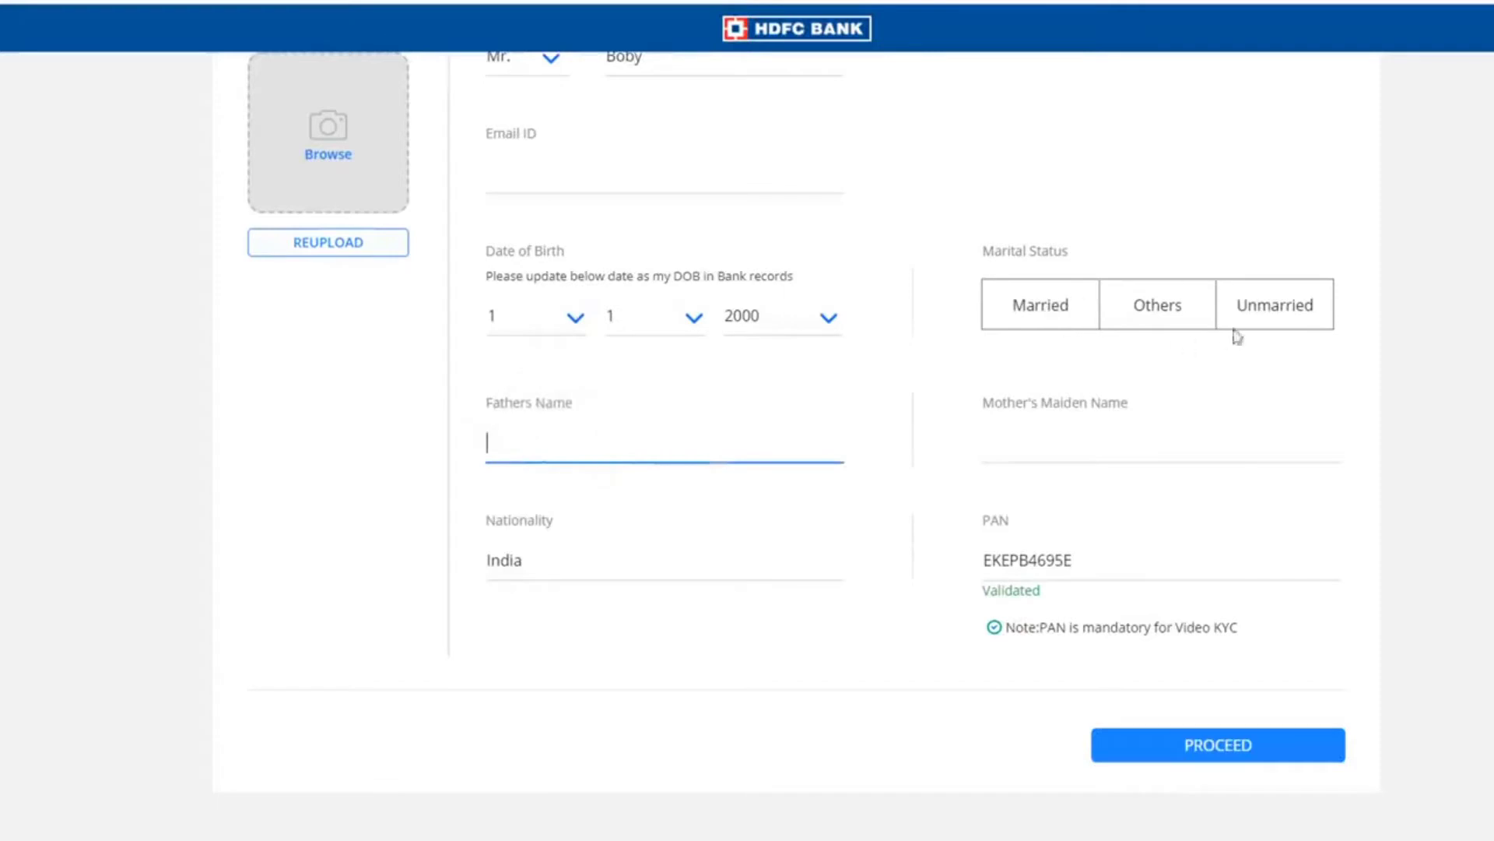
left_click(1271, 312)
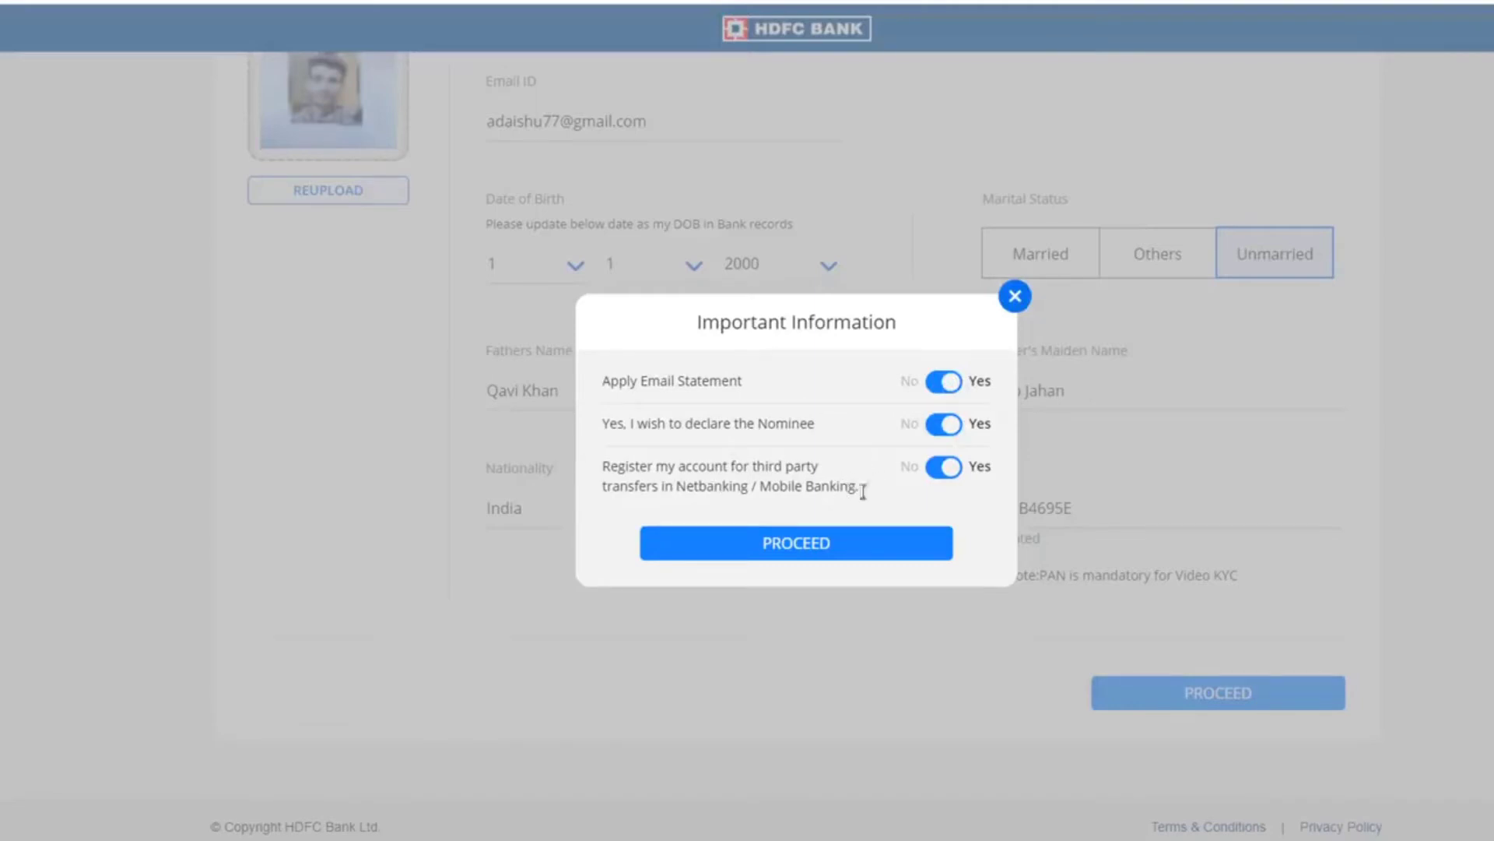
left_click(821, 549)
- Set occupation type to Self Employed and submit the occupation details
left_click(355, 410)
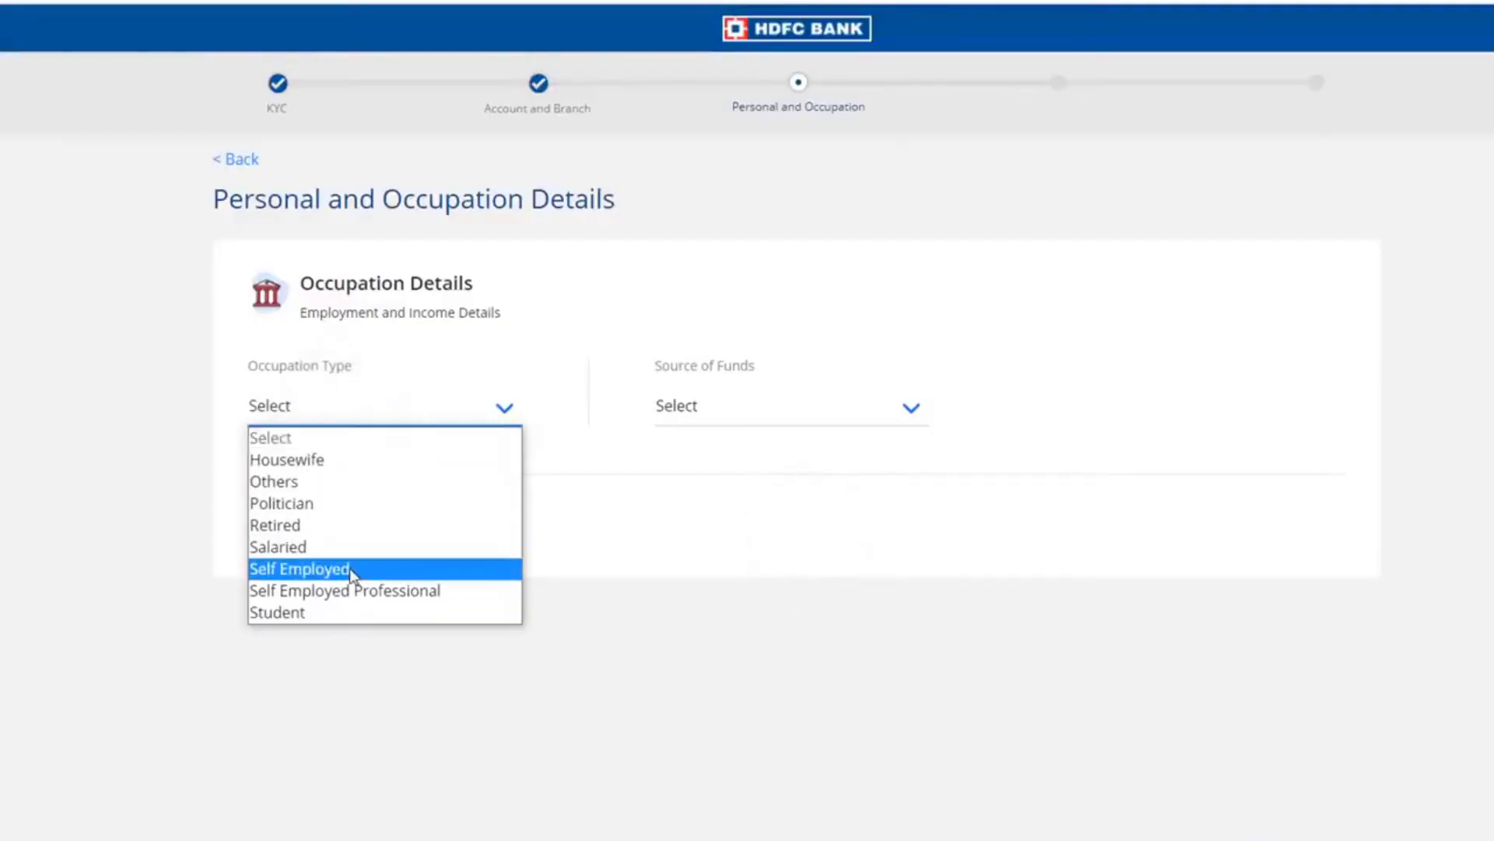
left_click(330, 569)
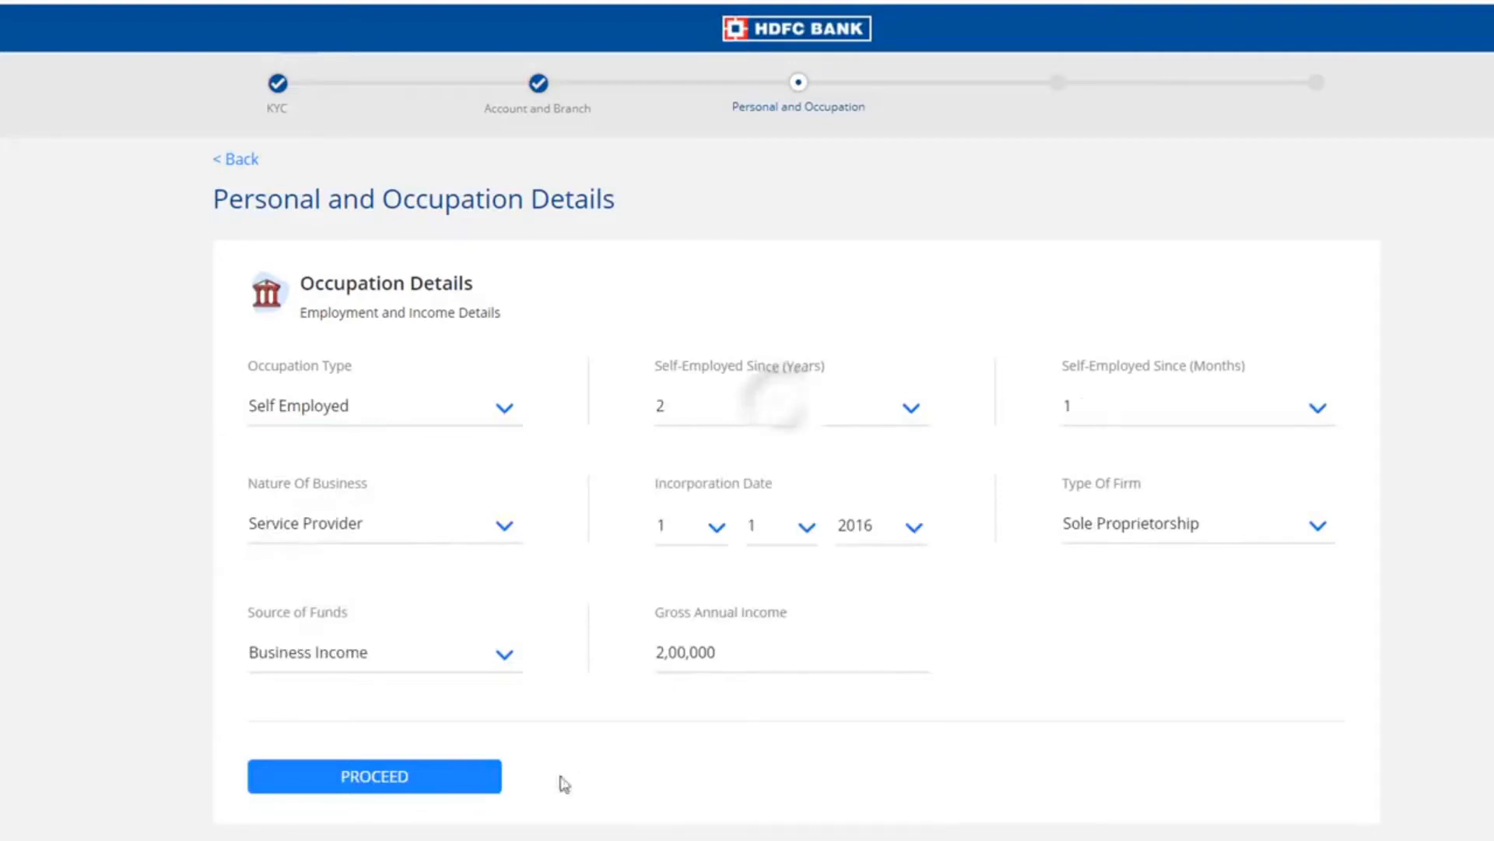
left_click(446, 786)
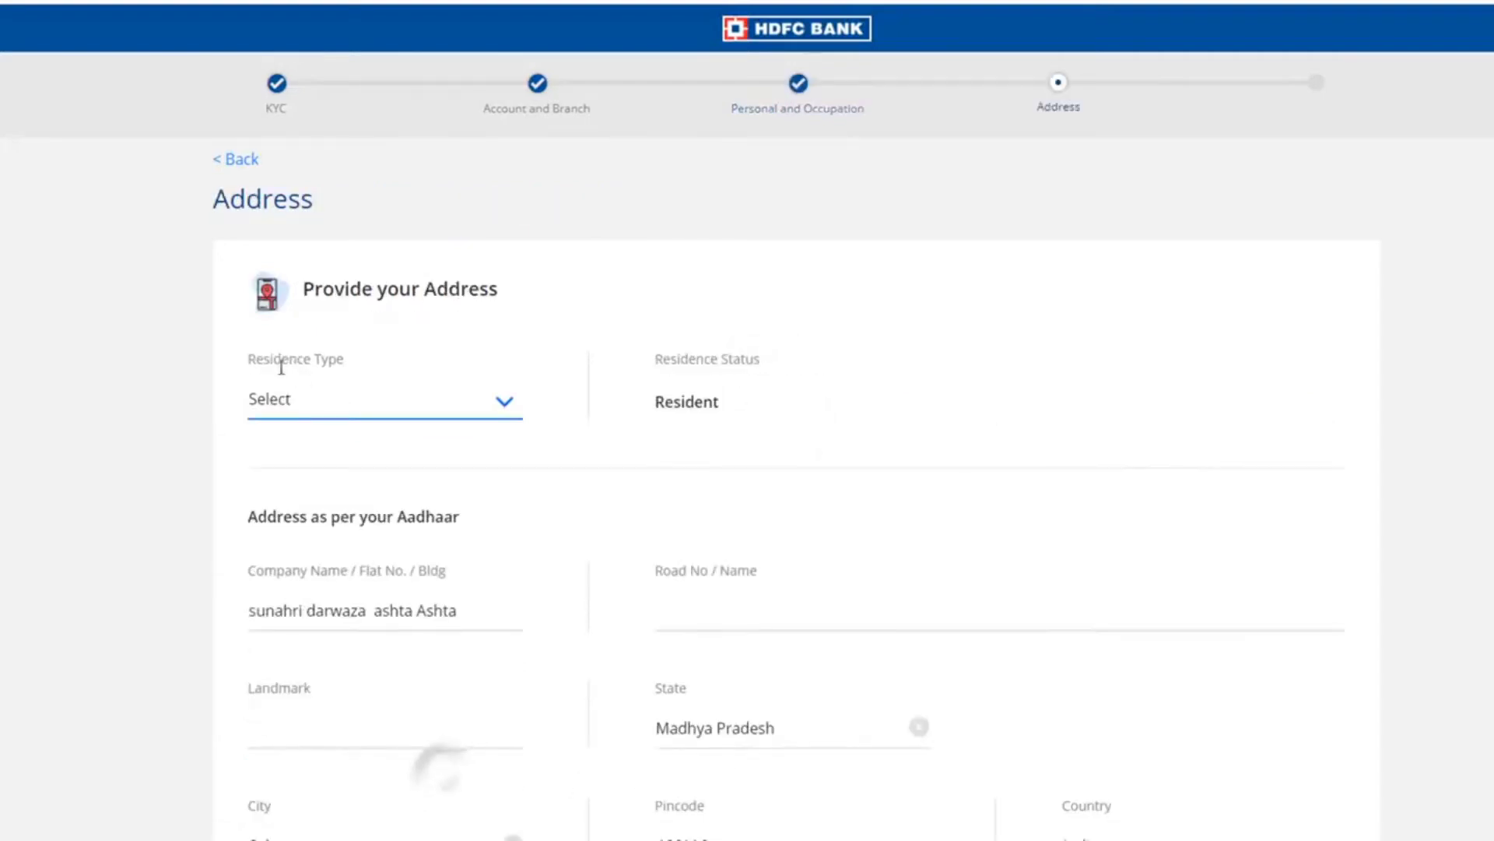
- Set residence type to Owned and fill in the address landmark
left_click(367, 404)
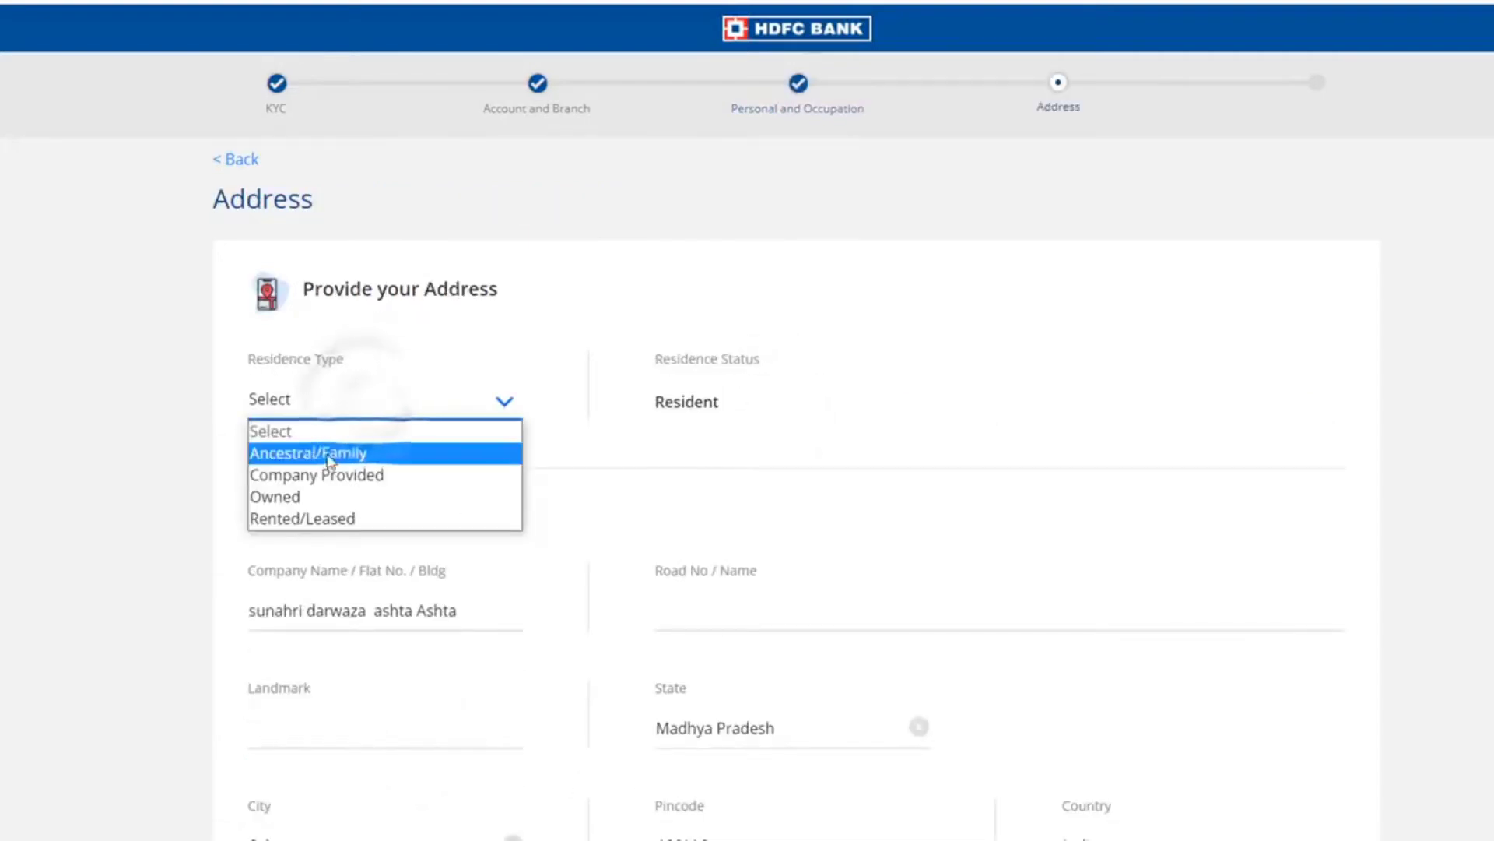
left_click(302, 498)
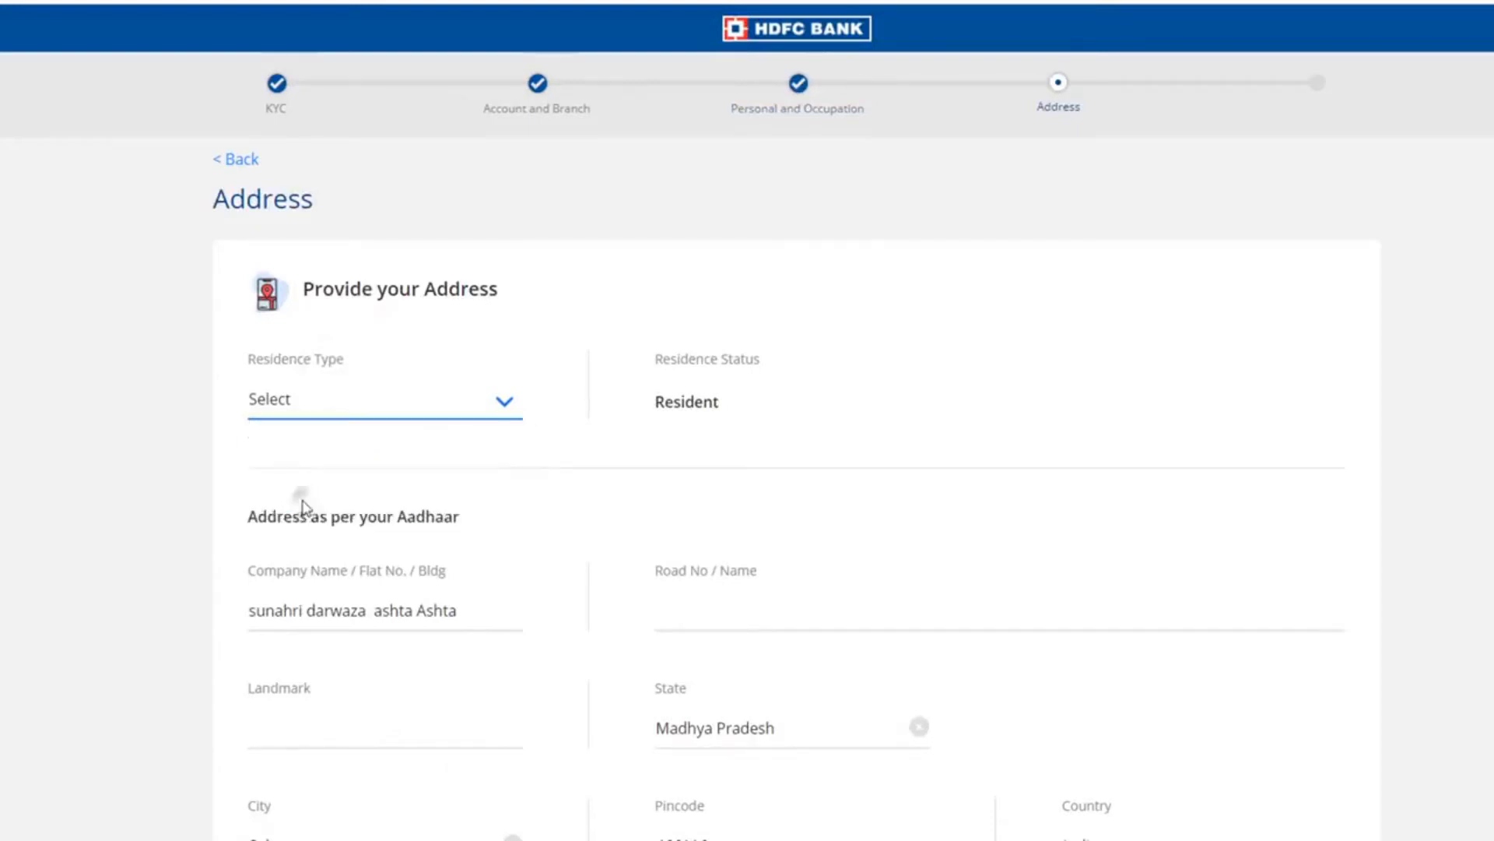
scroll(431, 432, "down", 3)
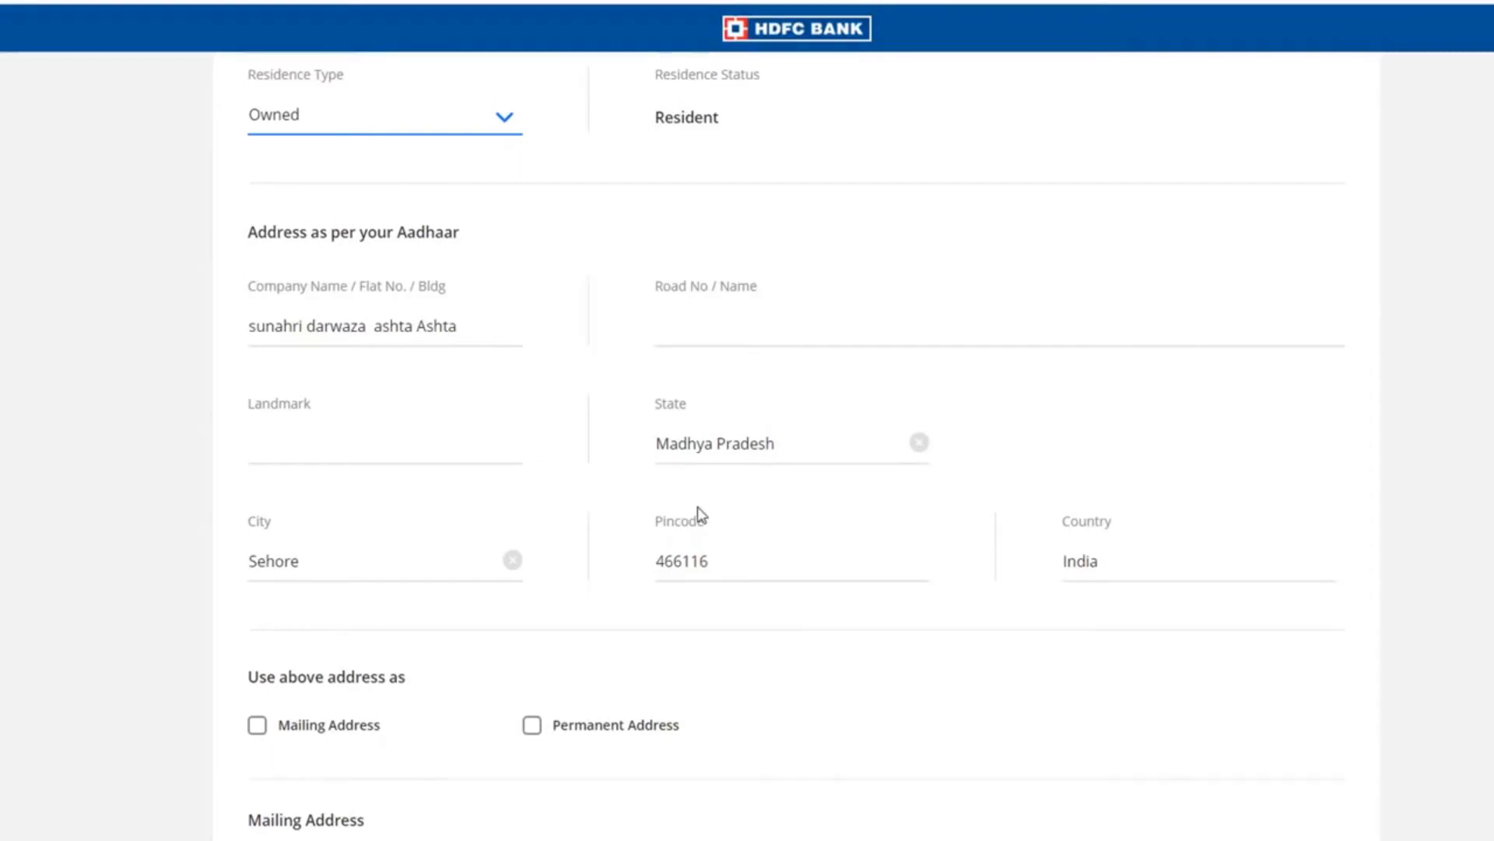
left_click(324, 454)
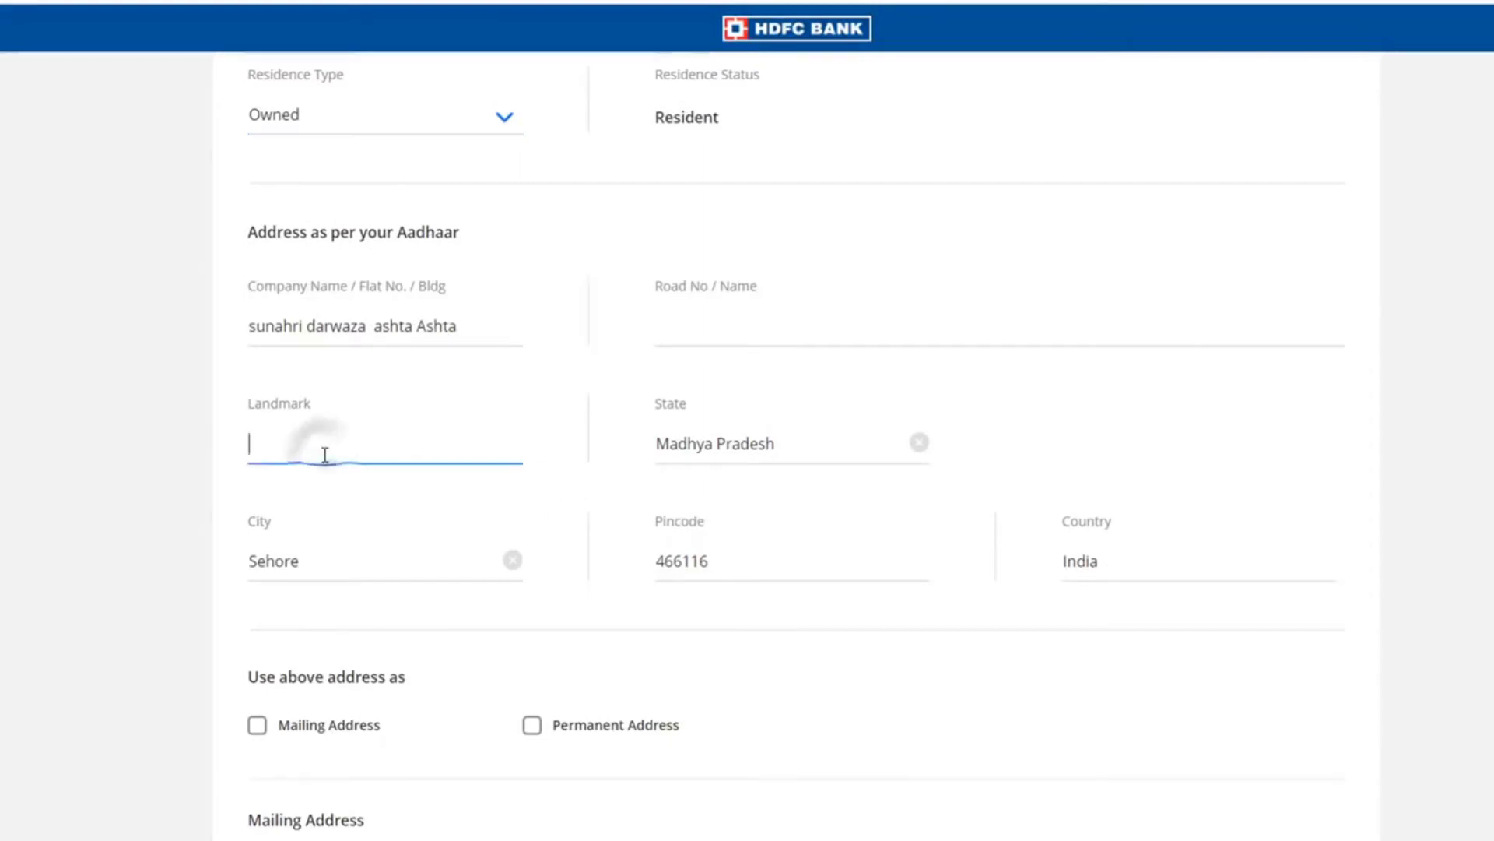
- Leave the mailing address empty and submit the Address step
scroll(325, 454, "down", 6)
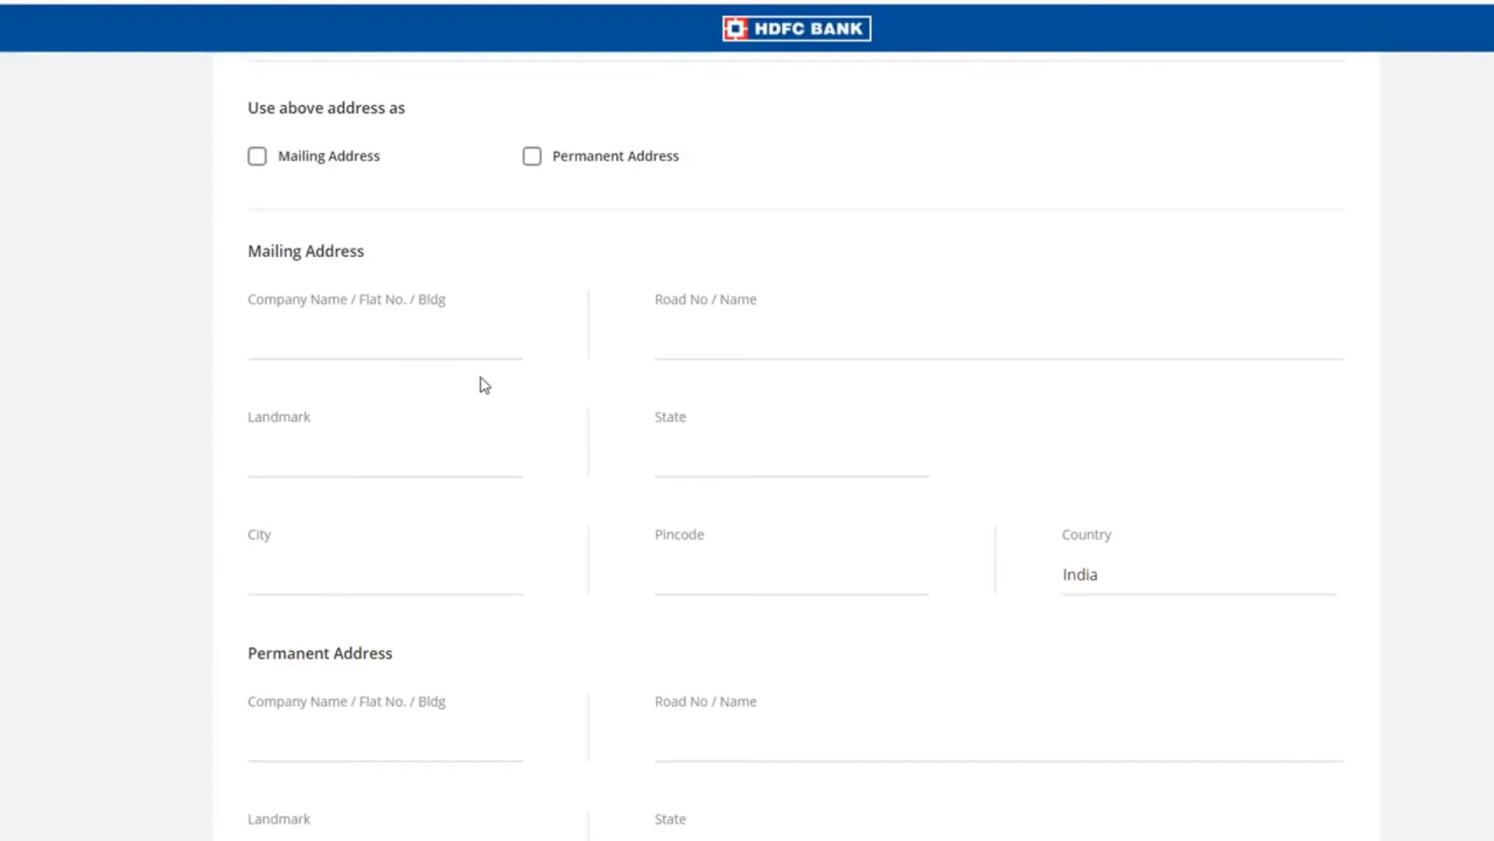
left_click(300, 331)
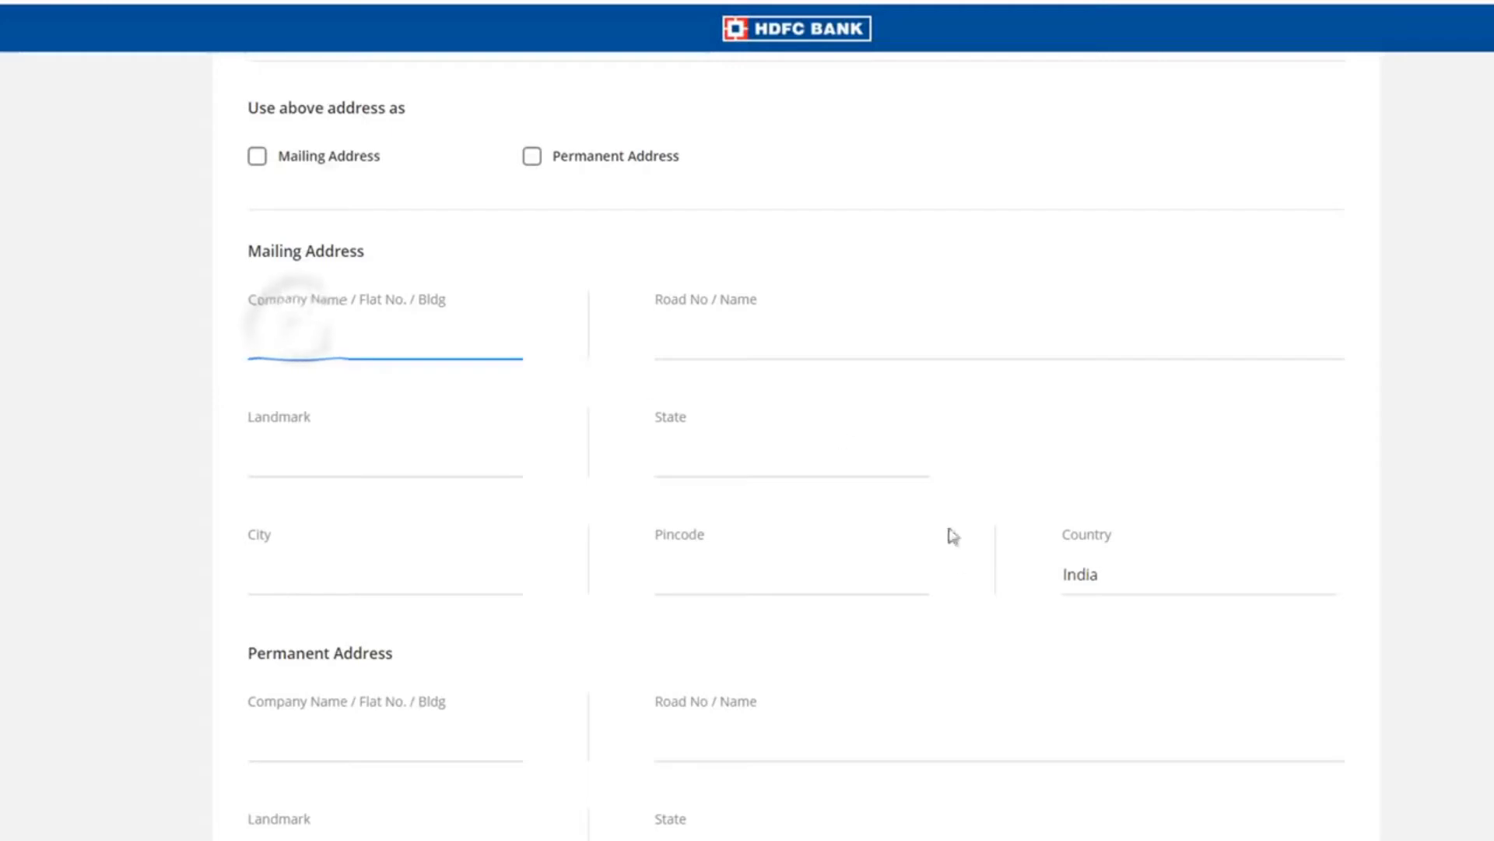
scroll(586, 504, "down", 3)
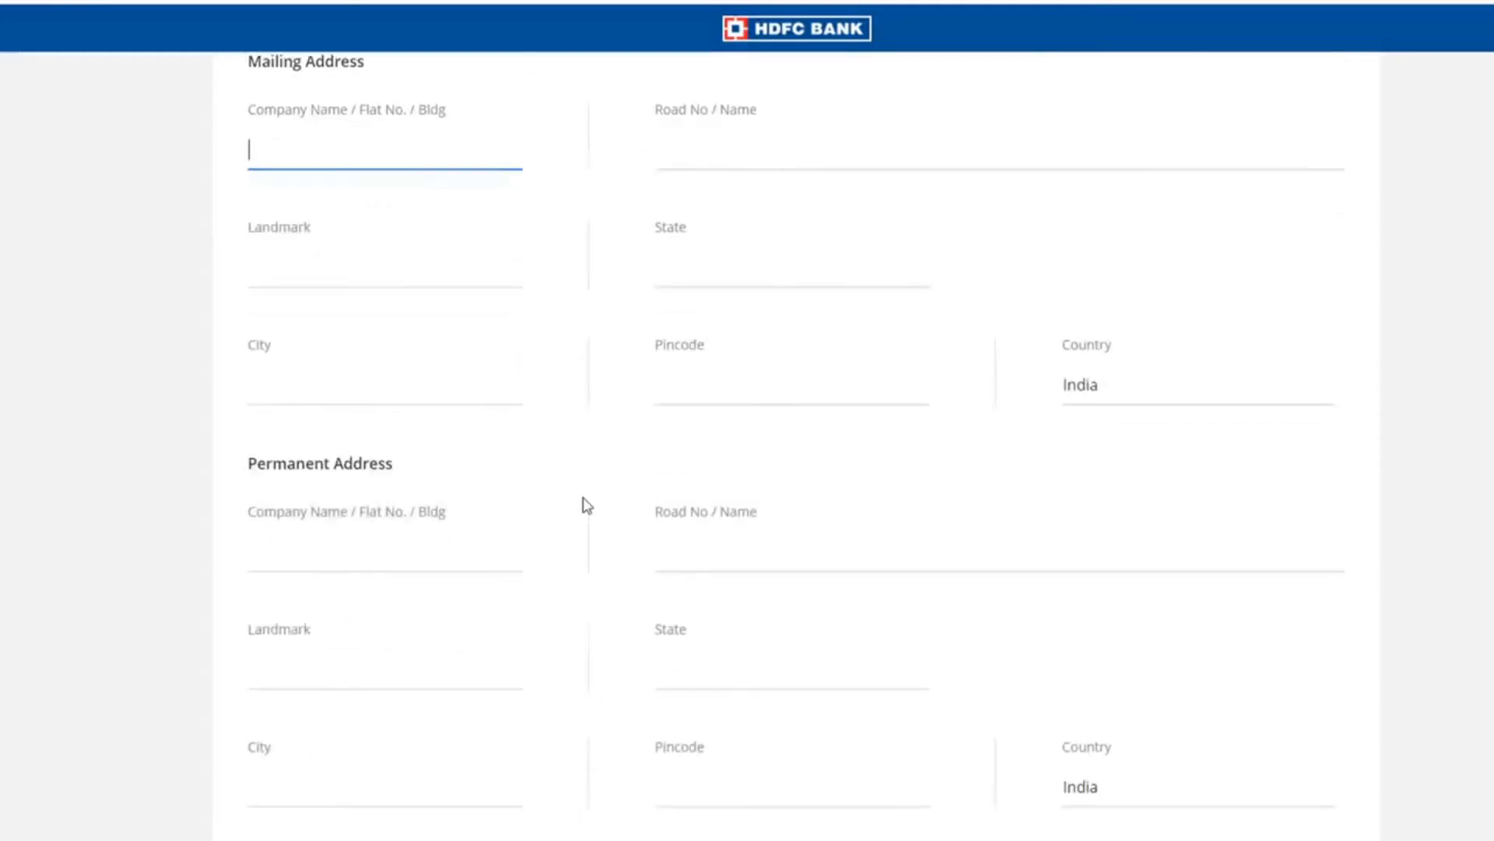
scroll(586, 504, "down", 3)
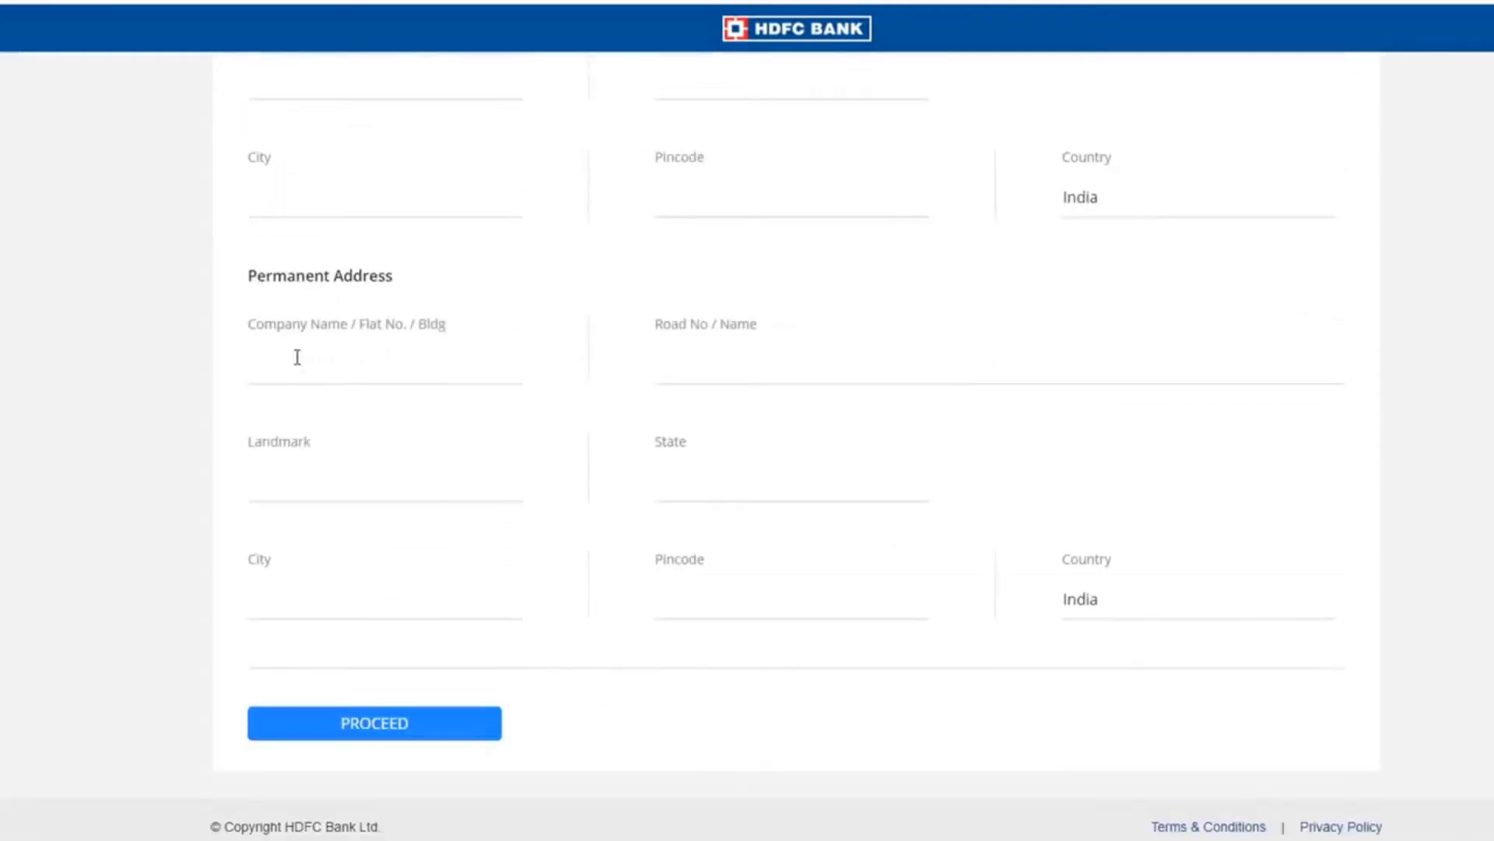
left_click(400, 737)
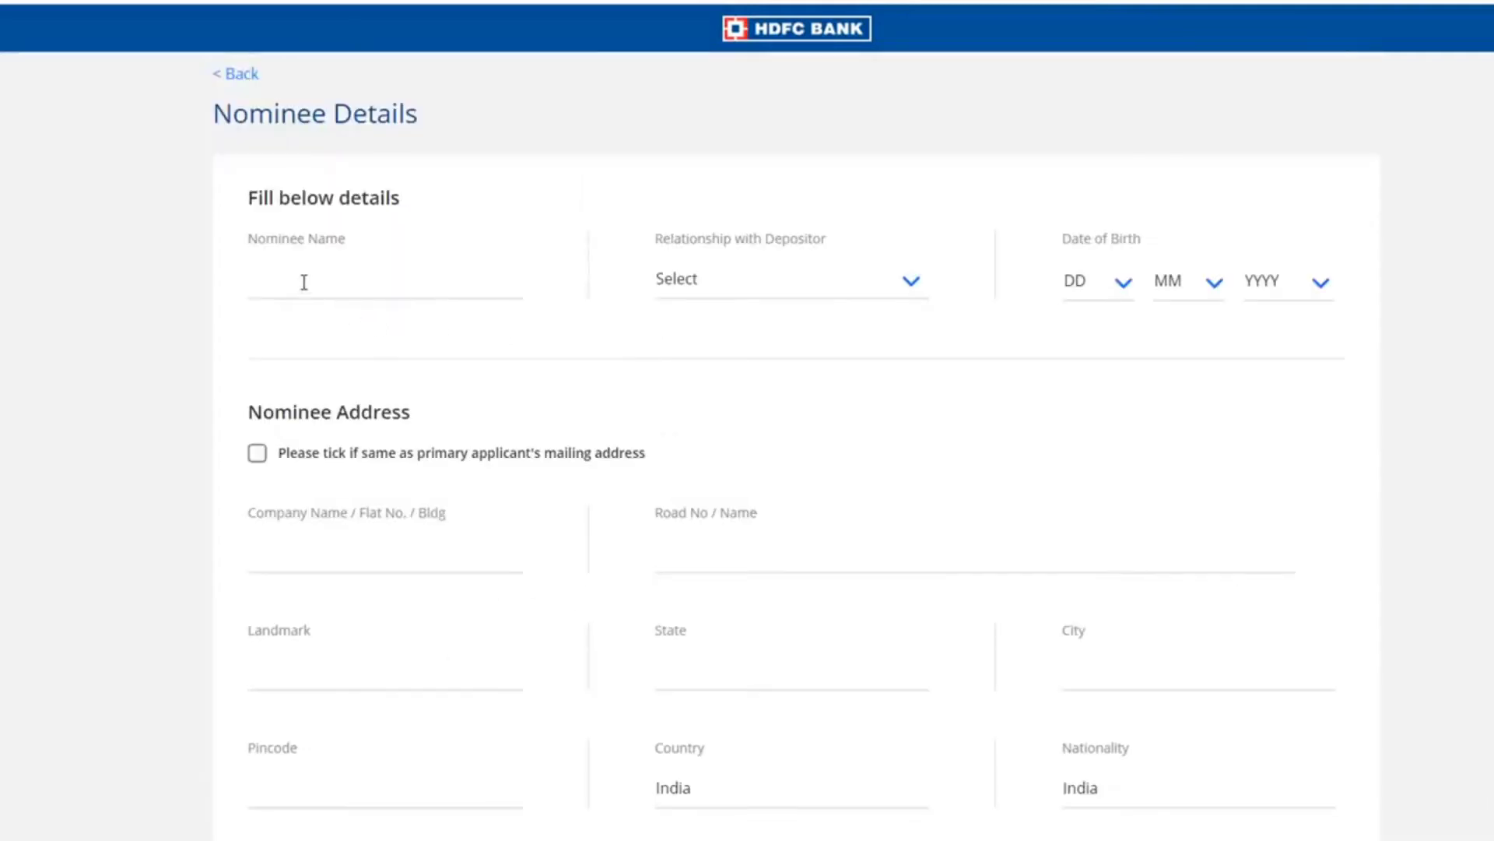
- Enter the nominee's name with relationship Brother and submit the nominee details
left_click(303, 282)
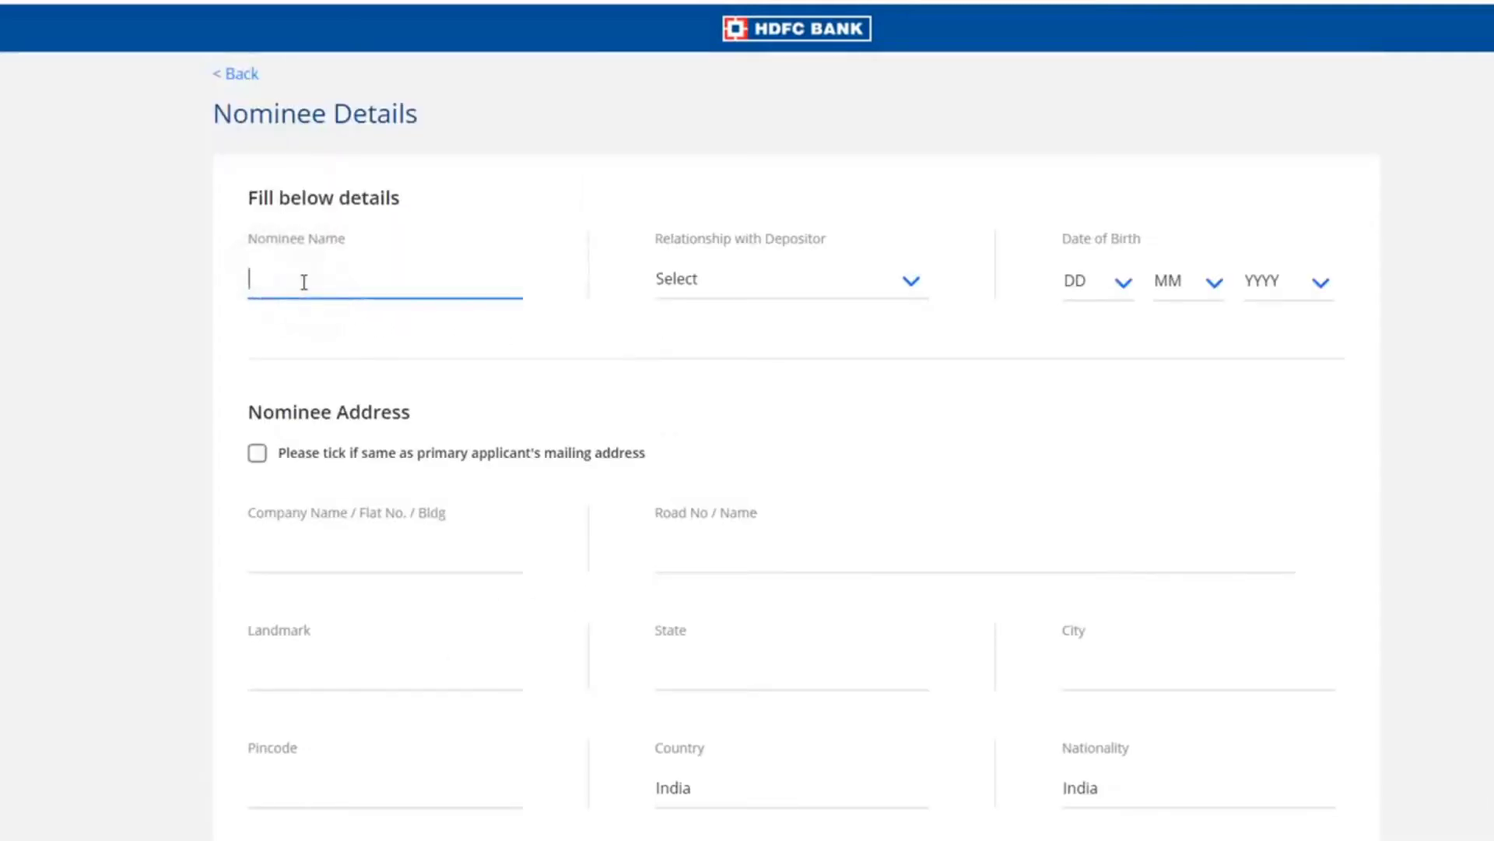
left_click(788, 288)
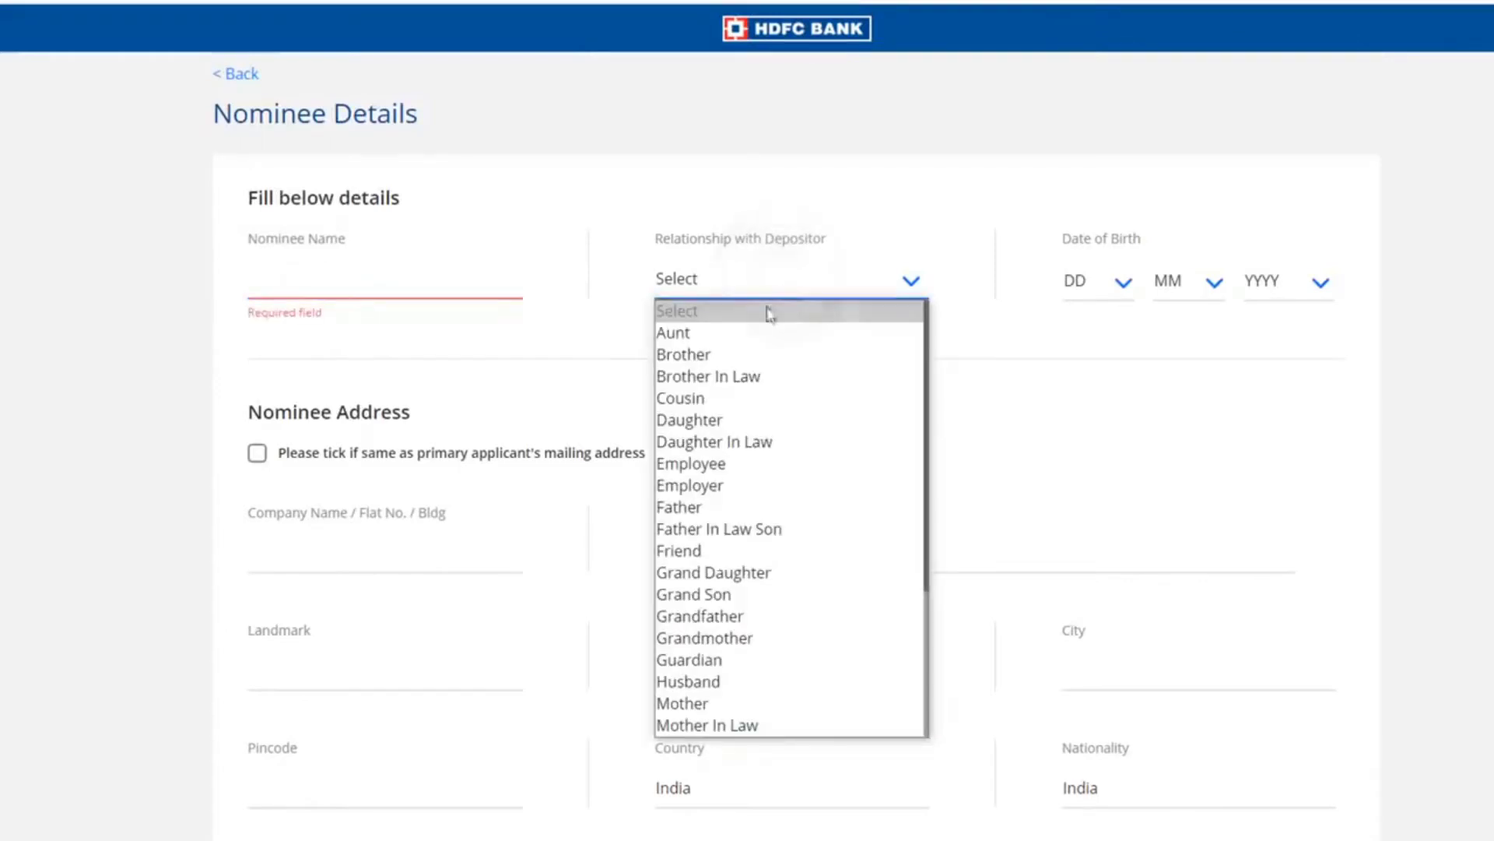
left_click(754, 356)
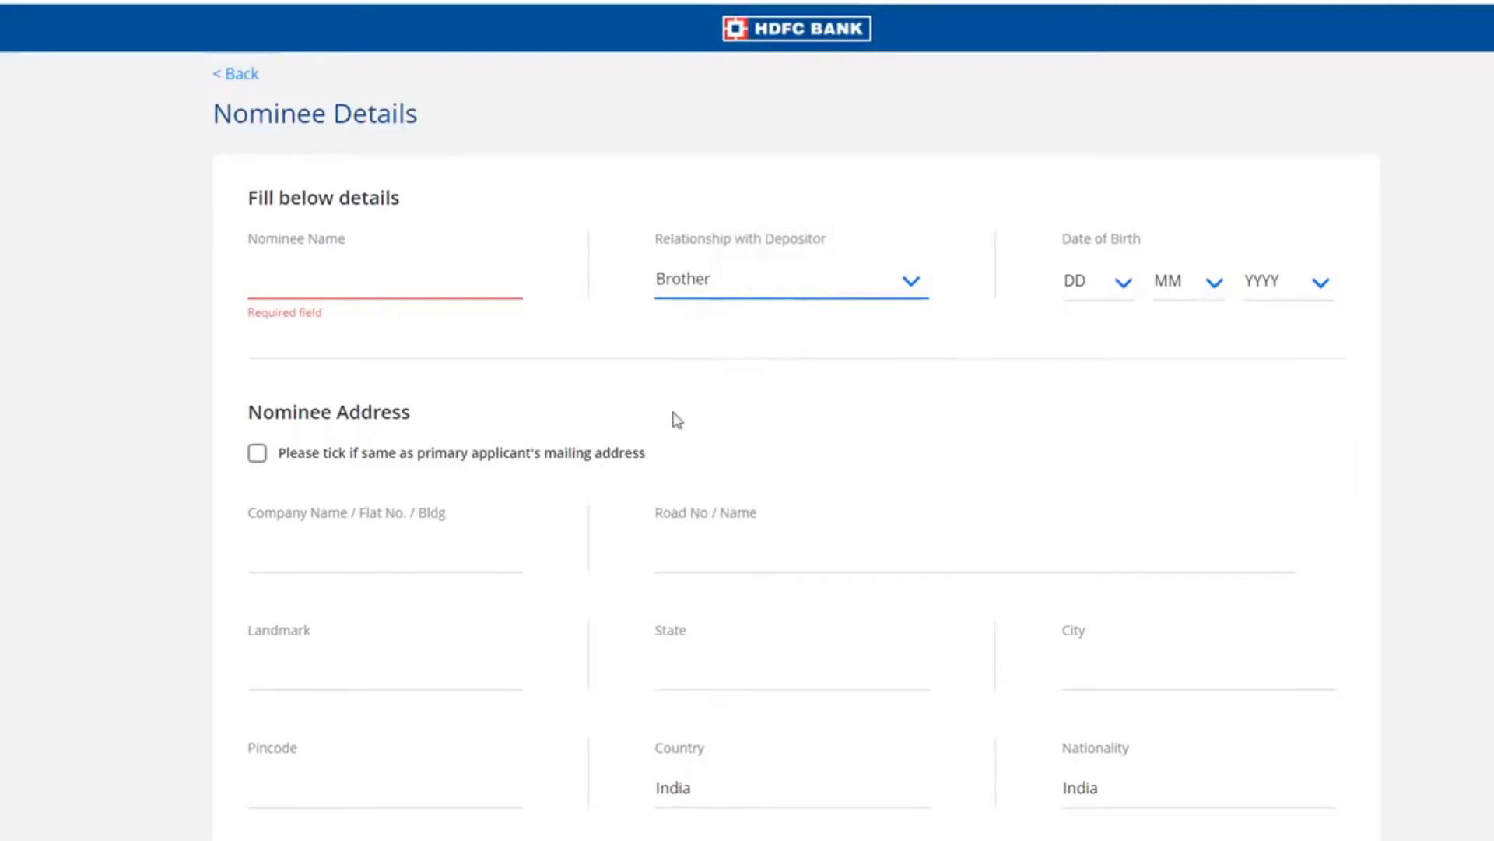
scroll(670, 417, "down", 1)
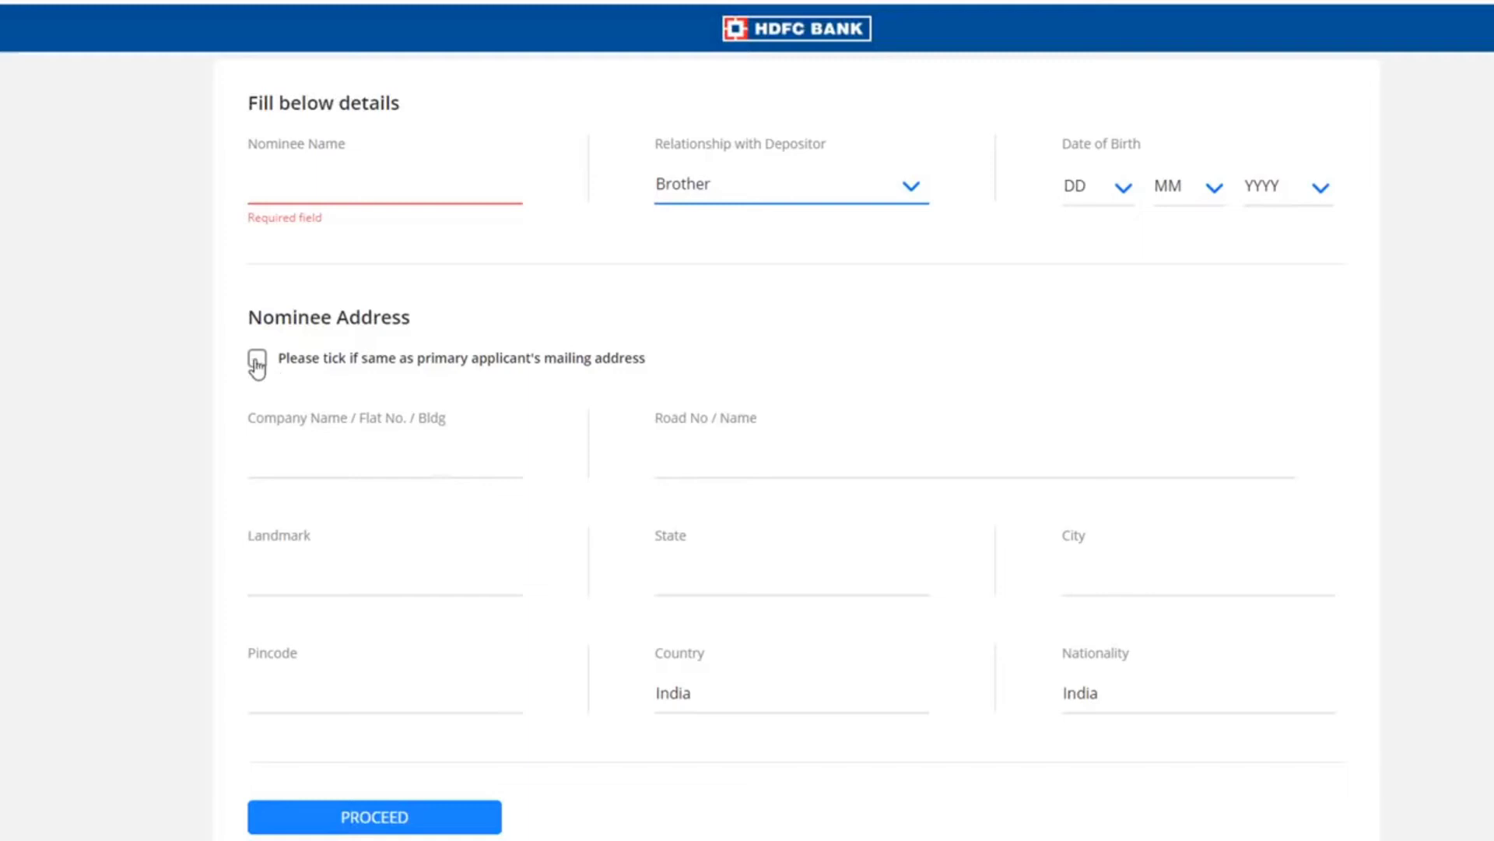
left_click(467, 821)
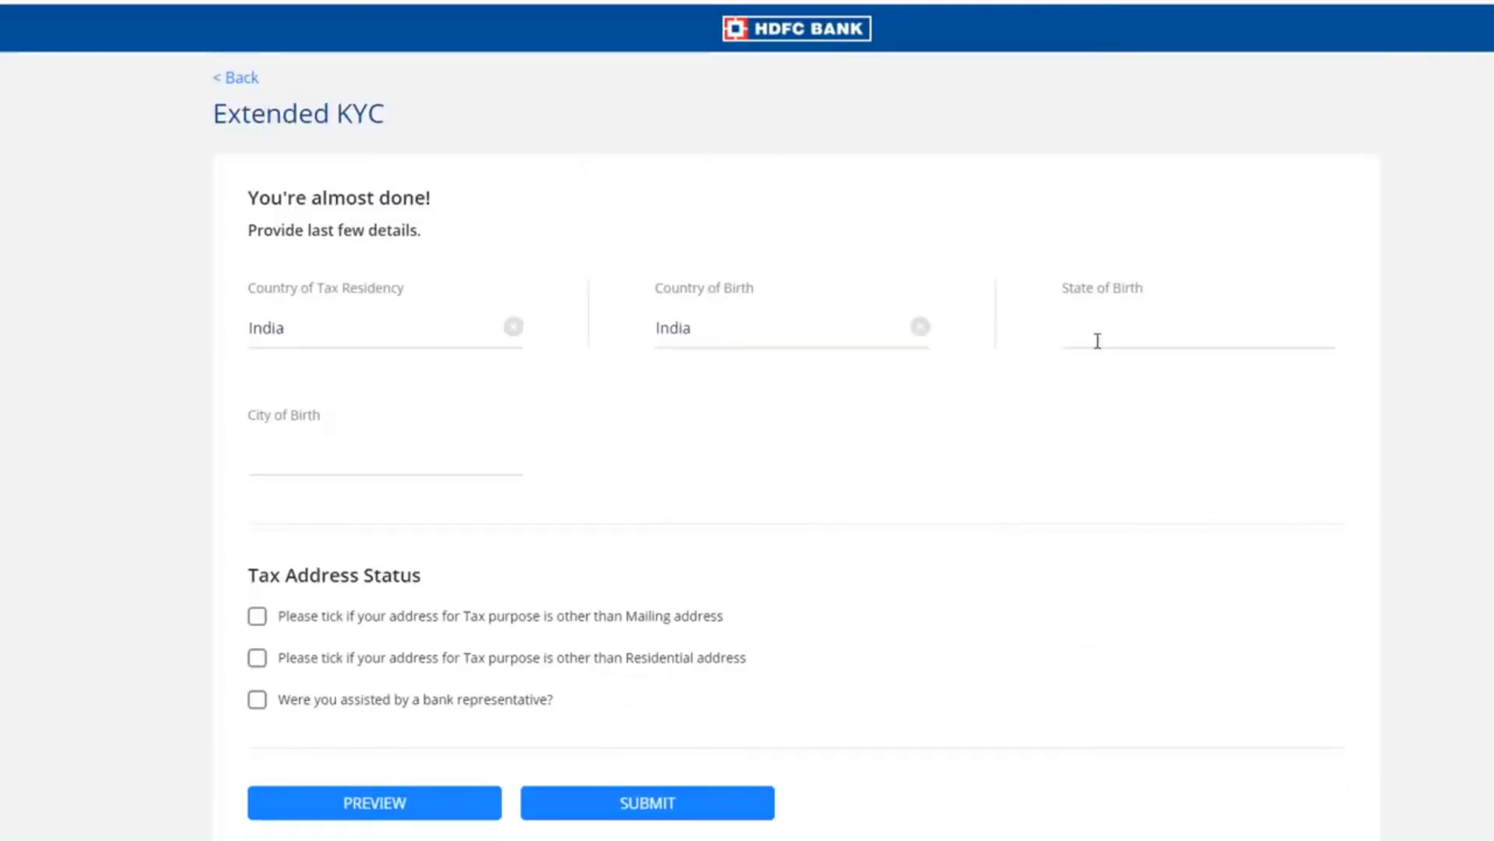
- Set state of birth to Madhya Pradesh and city of birth to SEHORE
left_click(1098, 333)
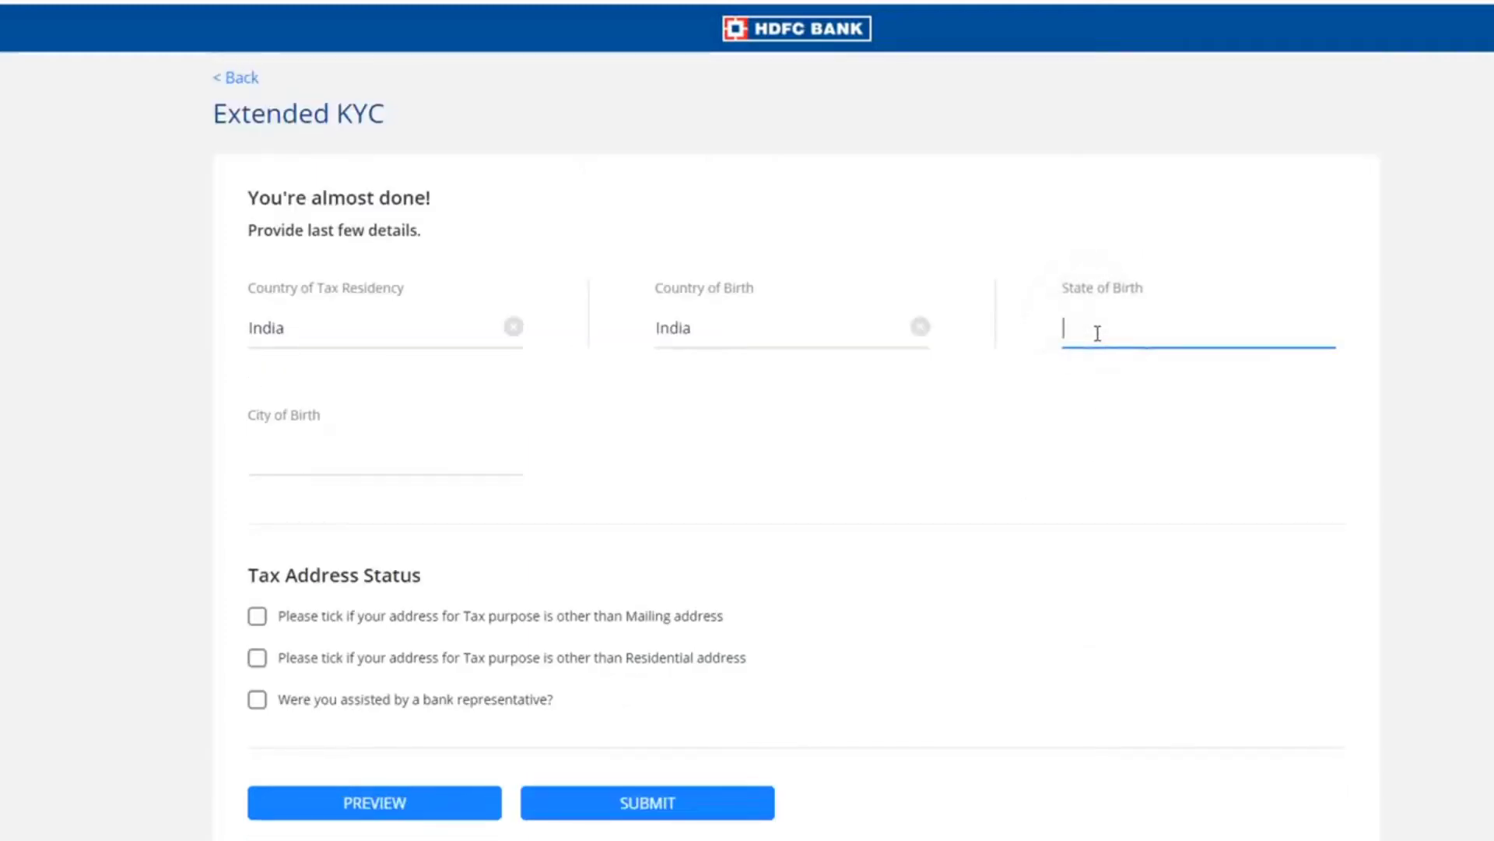
type("madh")
left_click(400, 451)
left_click(383, 449)
type("seho")
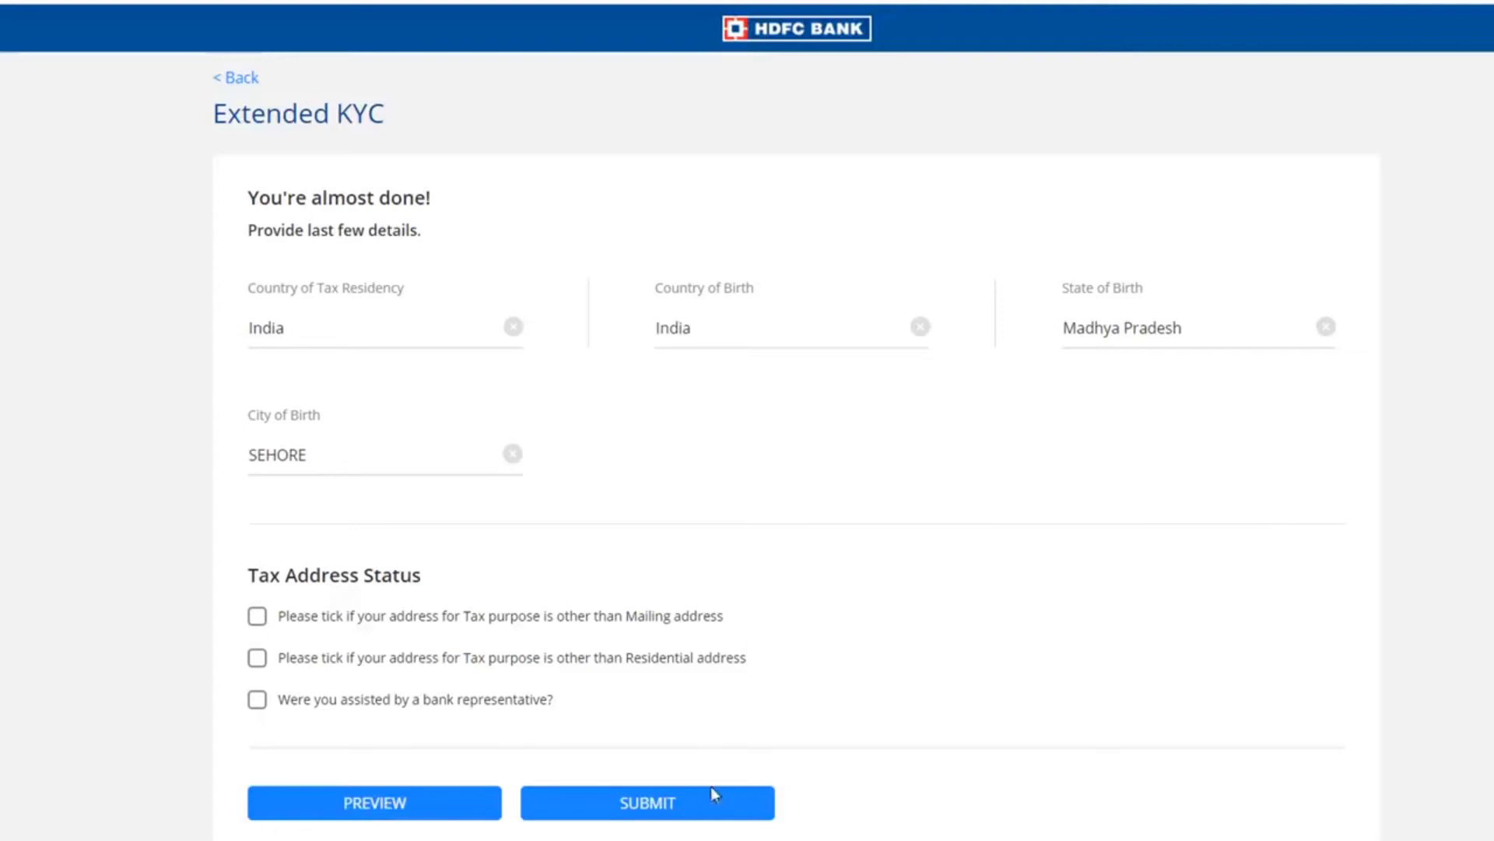
- Submit the extended KYC details and agree to complete KYC by video
left_click(654, 804)
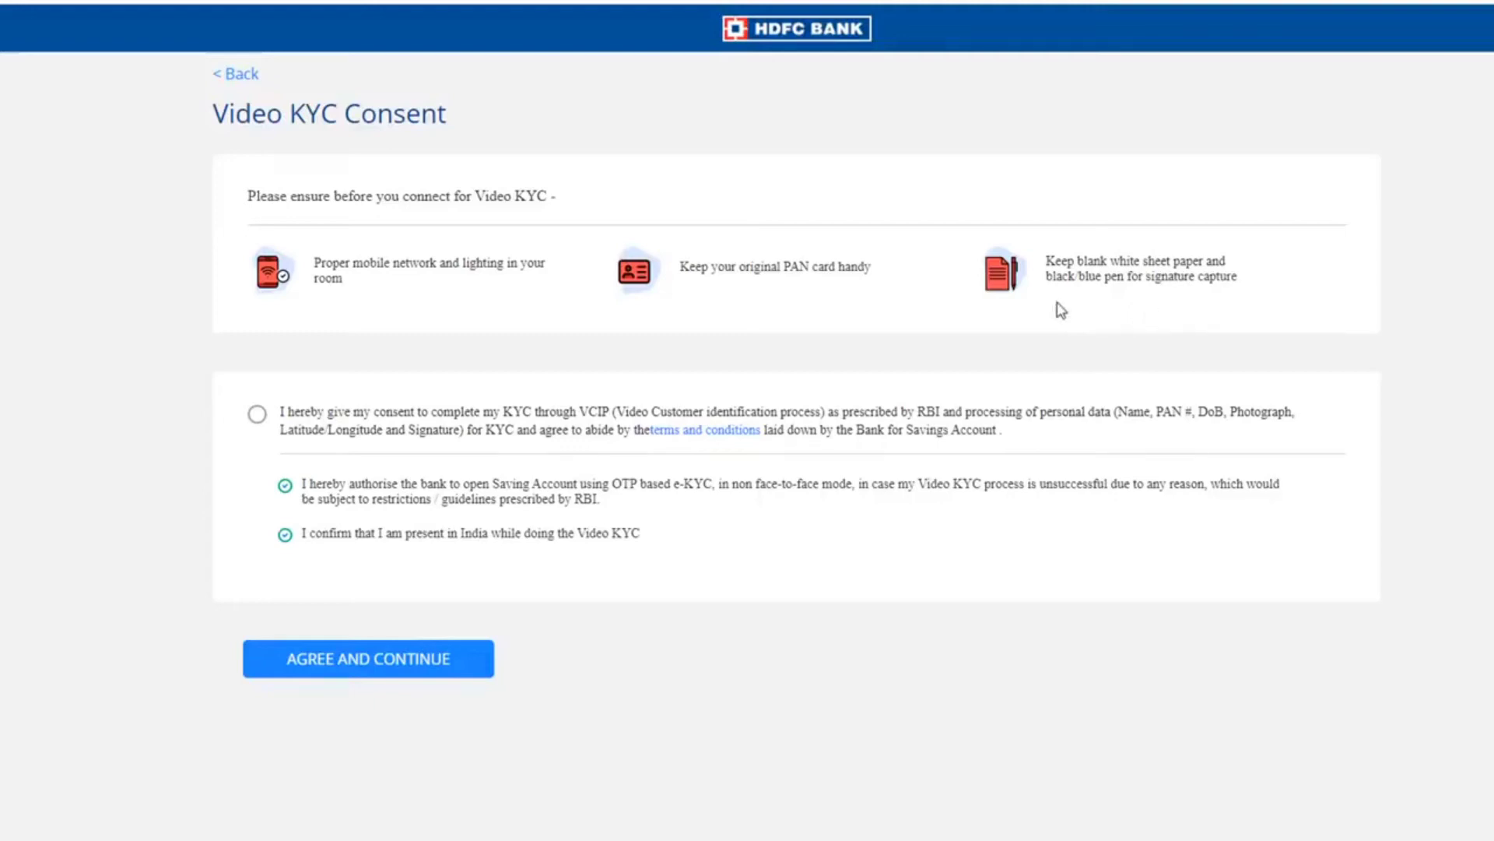
left_click(258, 415)
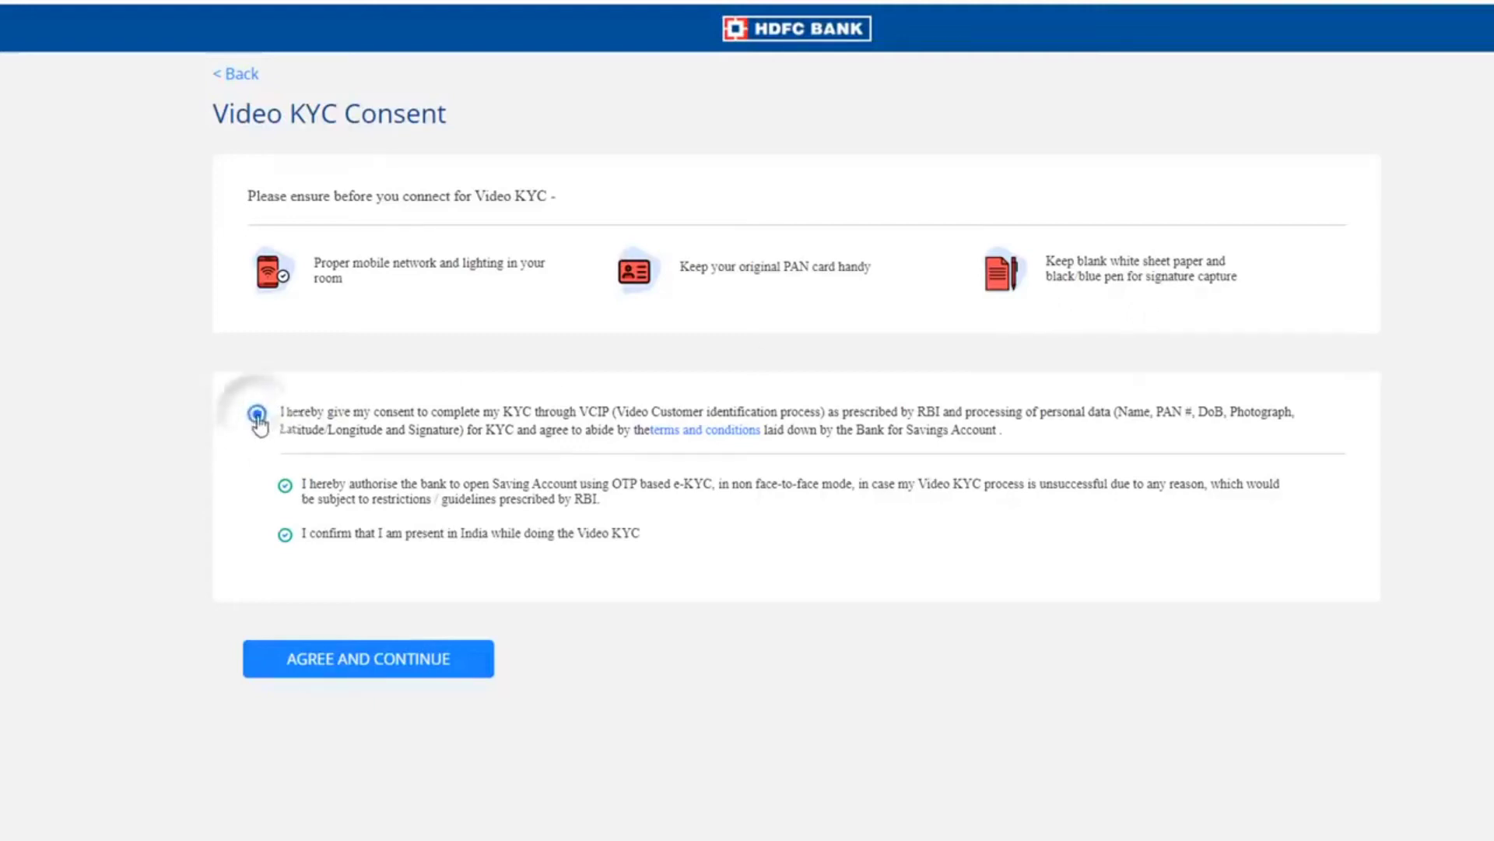
left_click(396, 664)
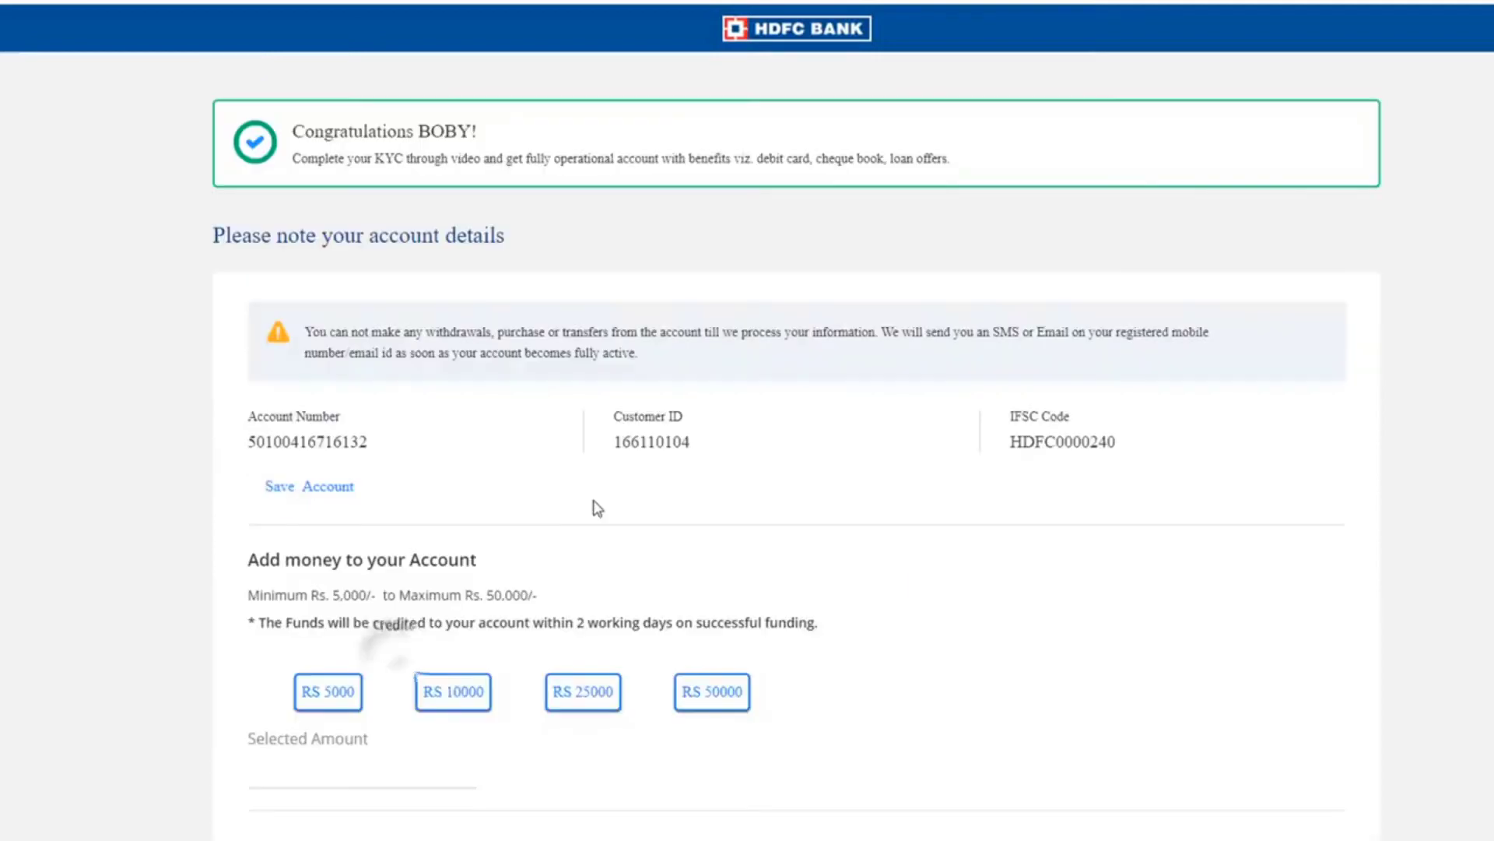
double_click(247, 442)
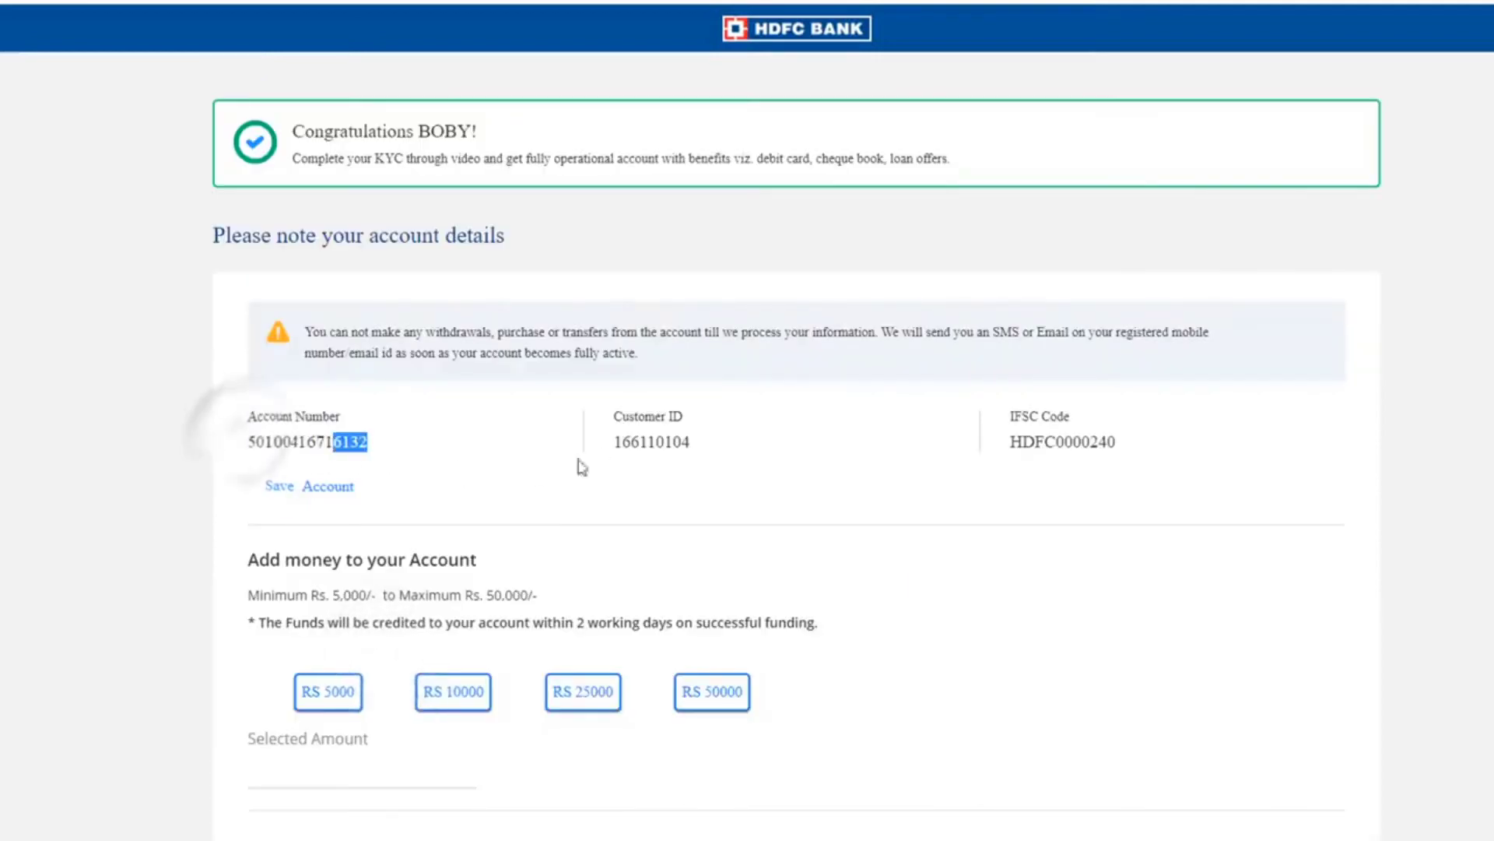
left_click_drag(612, 442, 695, 446)
key("ctrl+c")
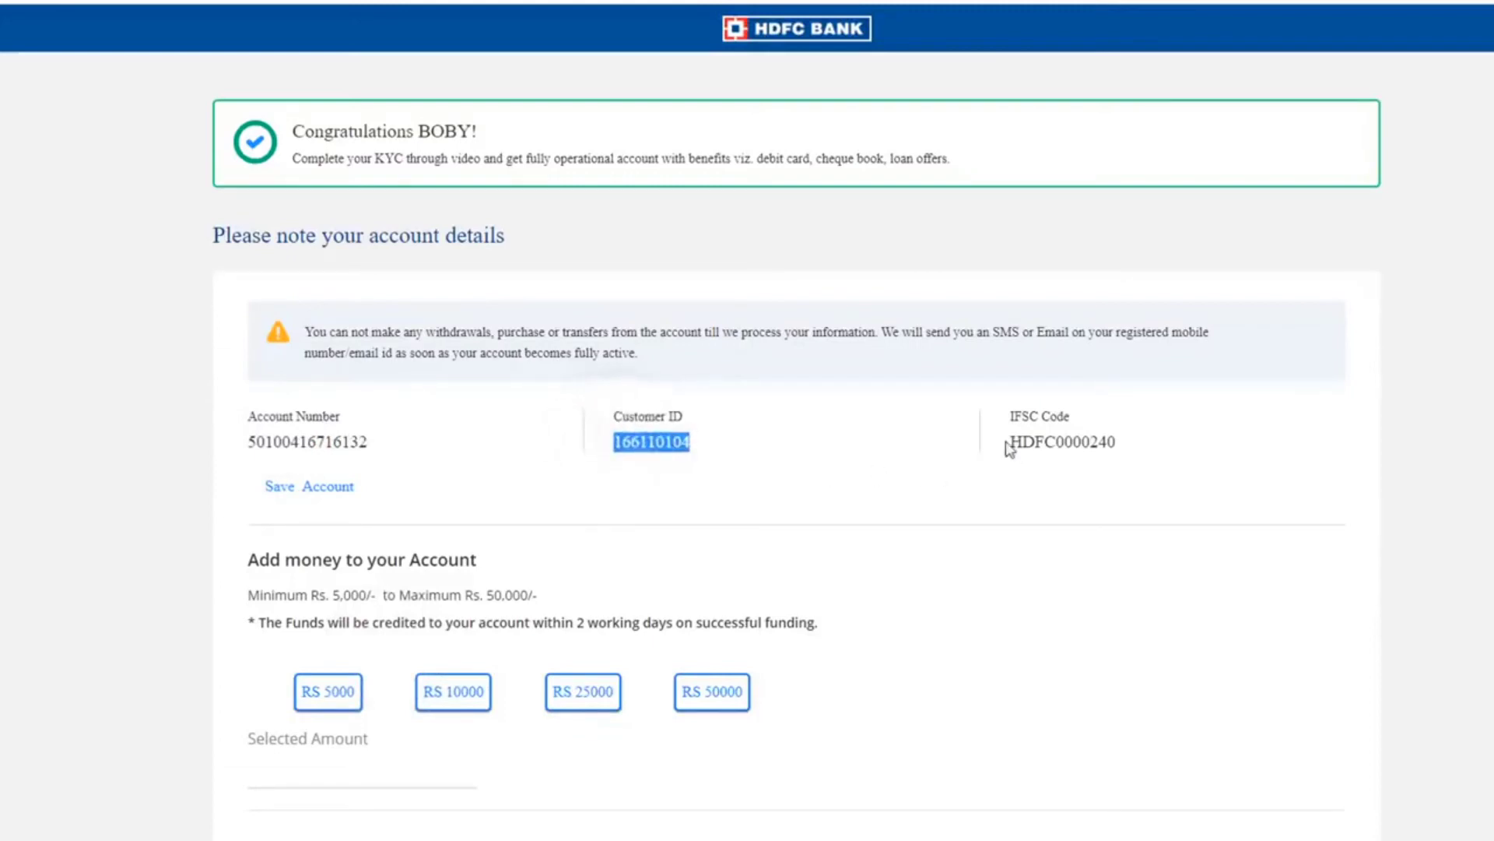
left_click_drag(1007, 443, 1123, 444)
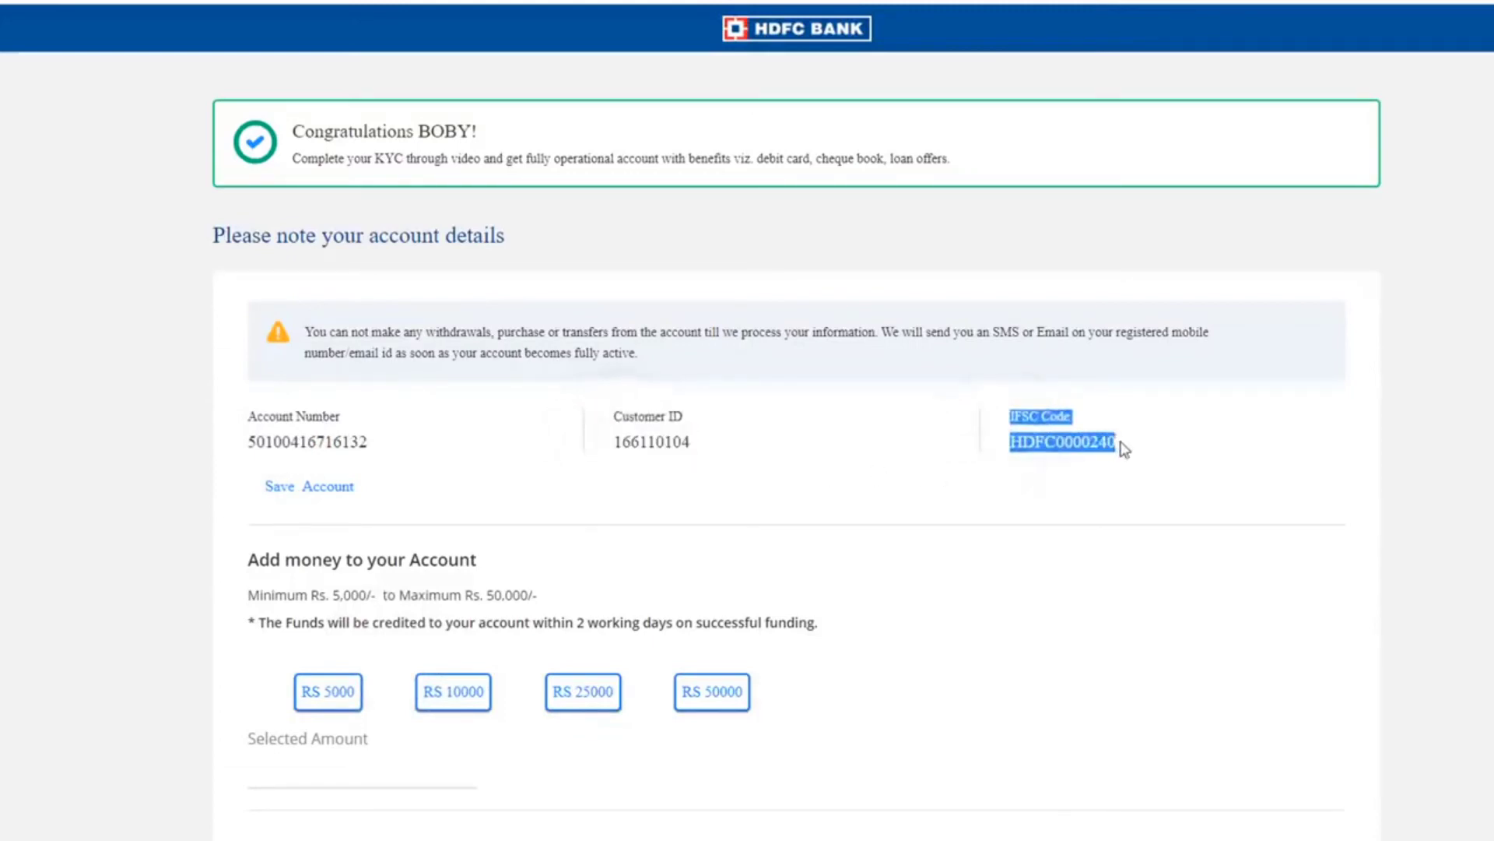
left_click(337, 494)
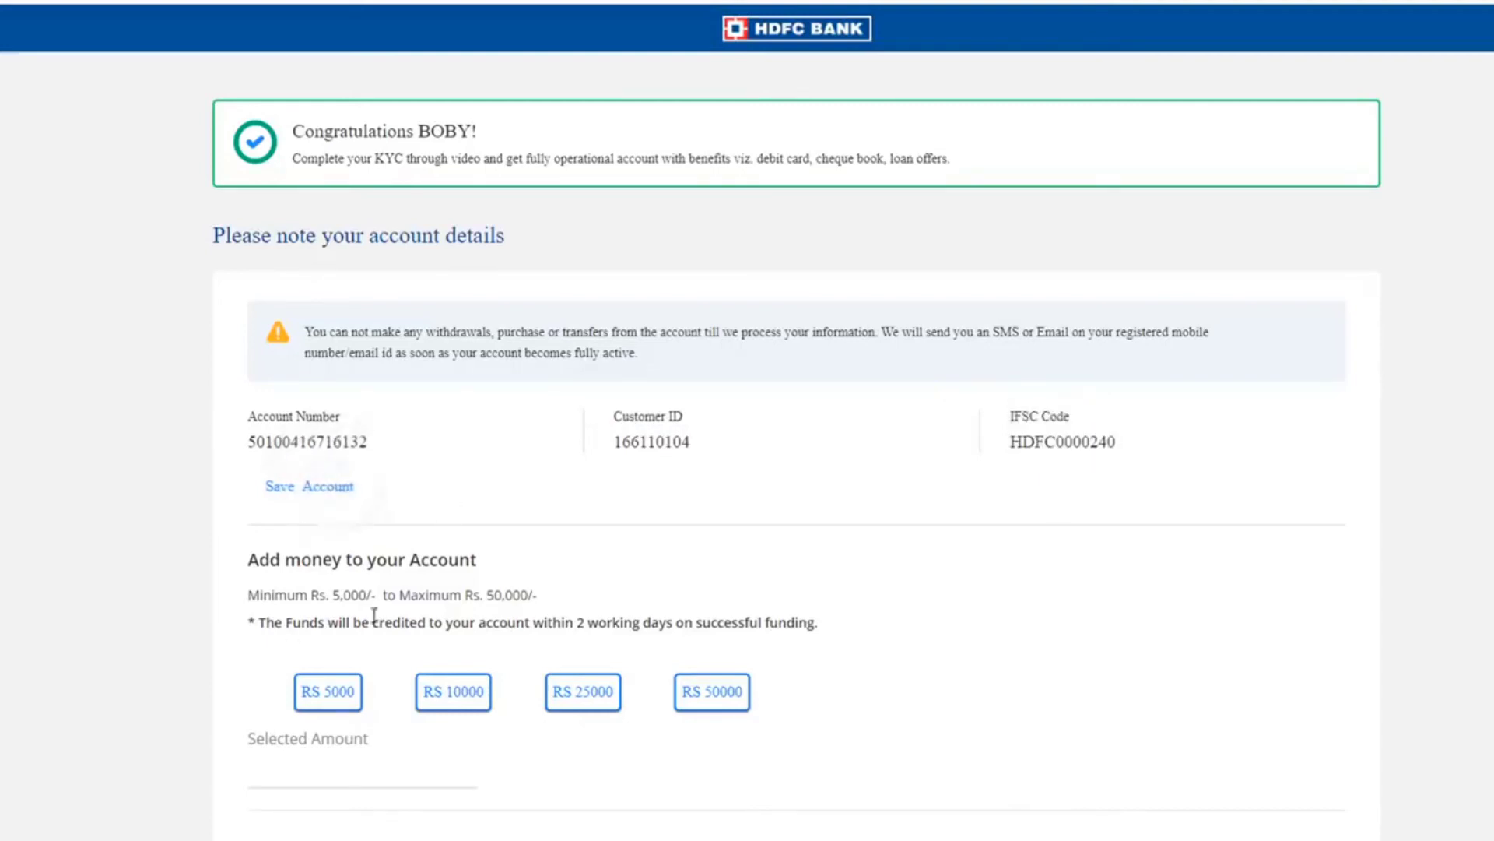
- Pick Rs 5,000 as the funding amount, accept the terms, and copy the account number
left_click(312, 691)
scroll(333, 770, "down", 1)
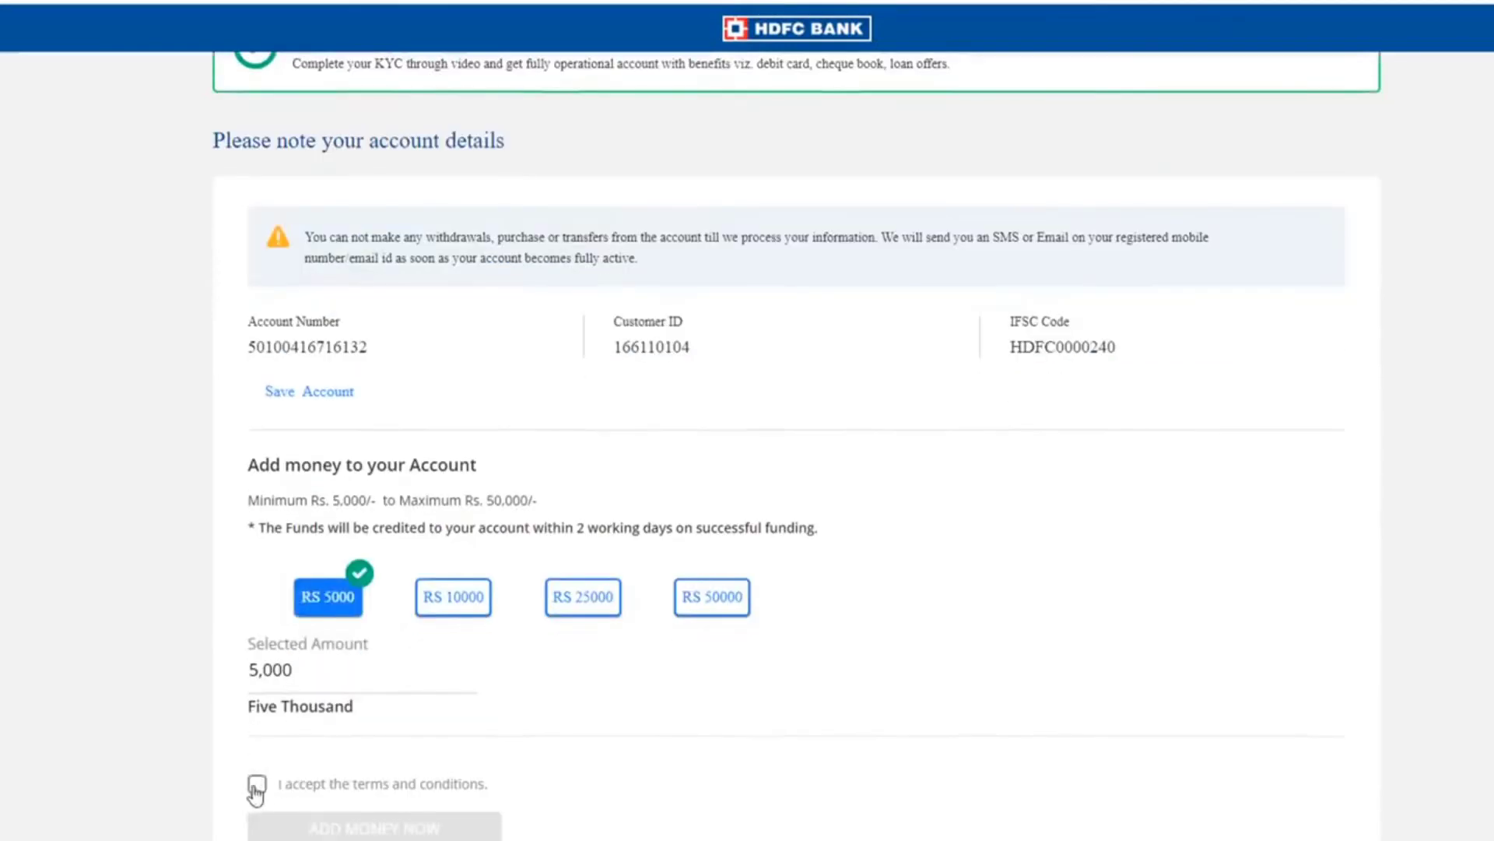
left_click(257, 785)
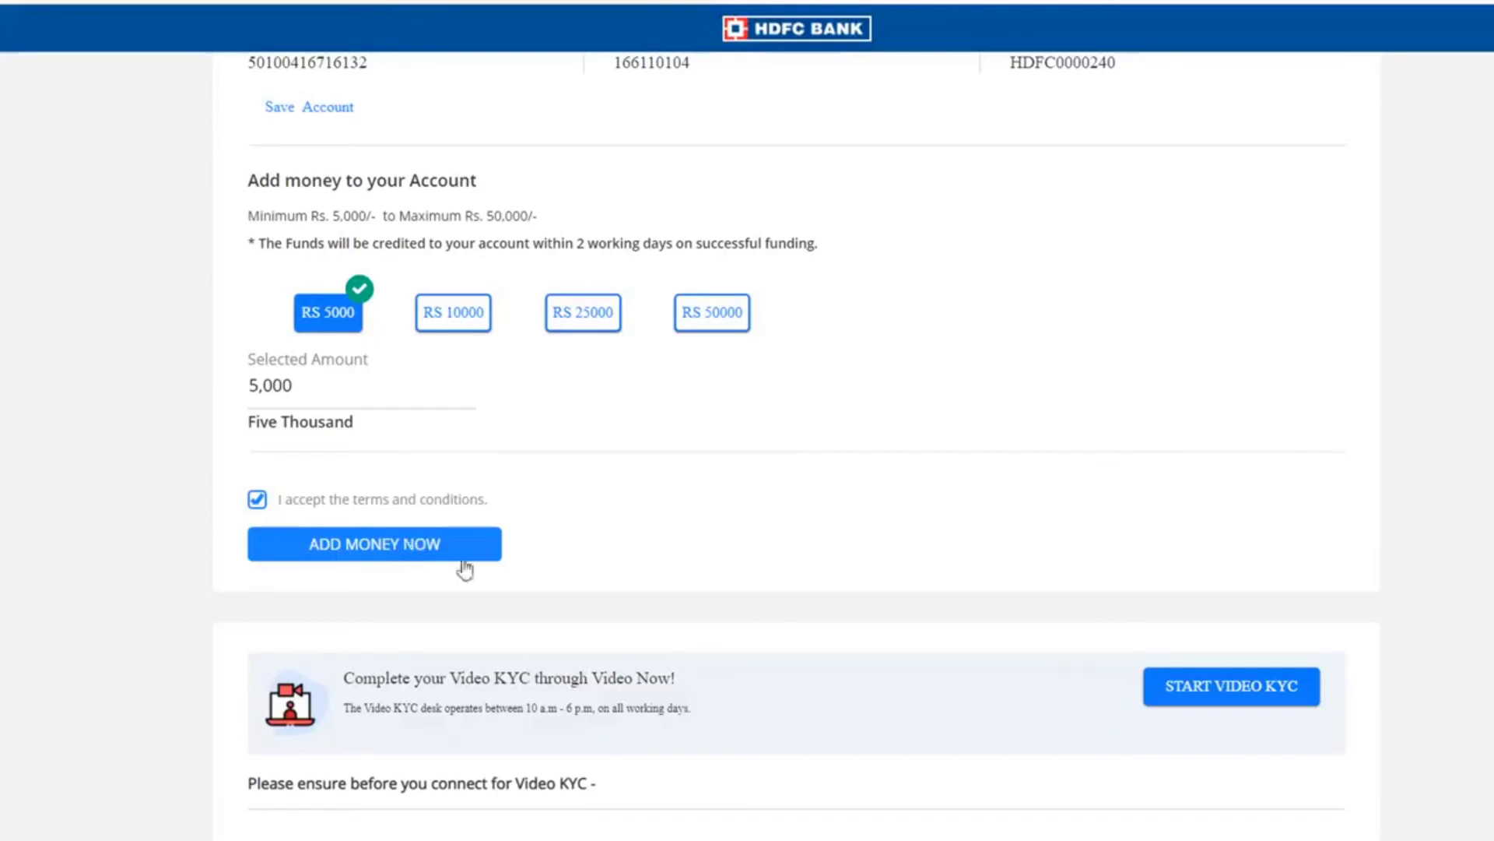
scroll(713, 537, "up", 2)
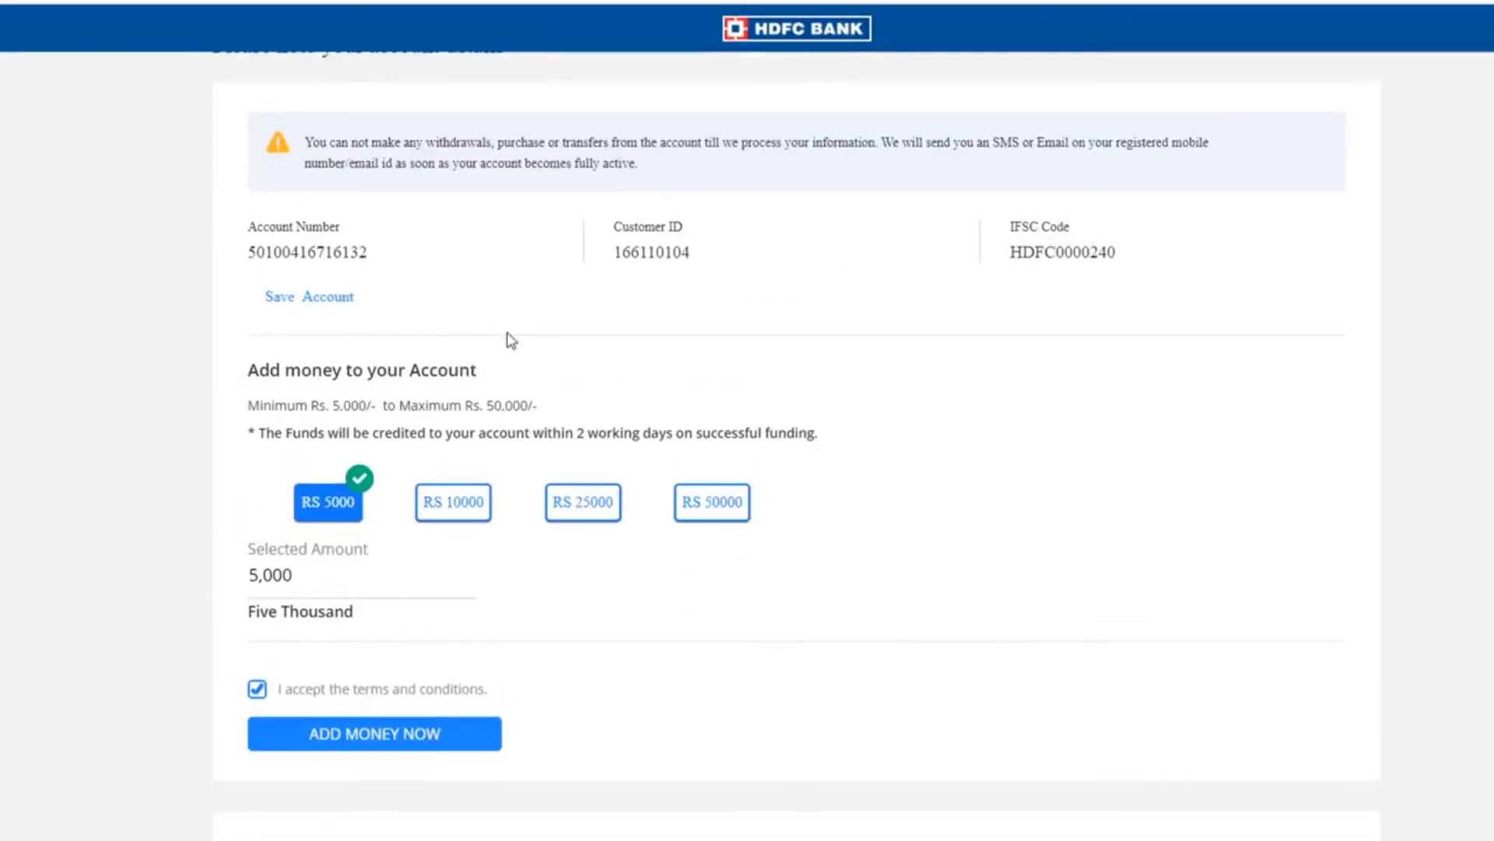
left_click_drag(256, 251, 708, 270)
scroll(794, 540, "down", 4)
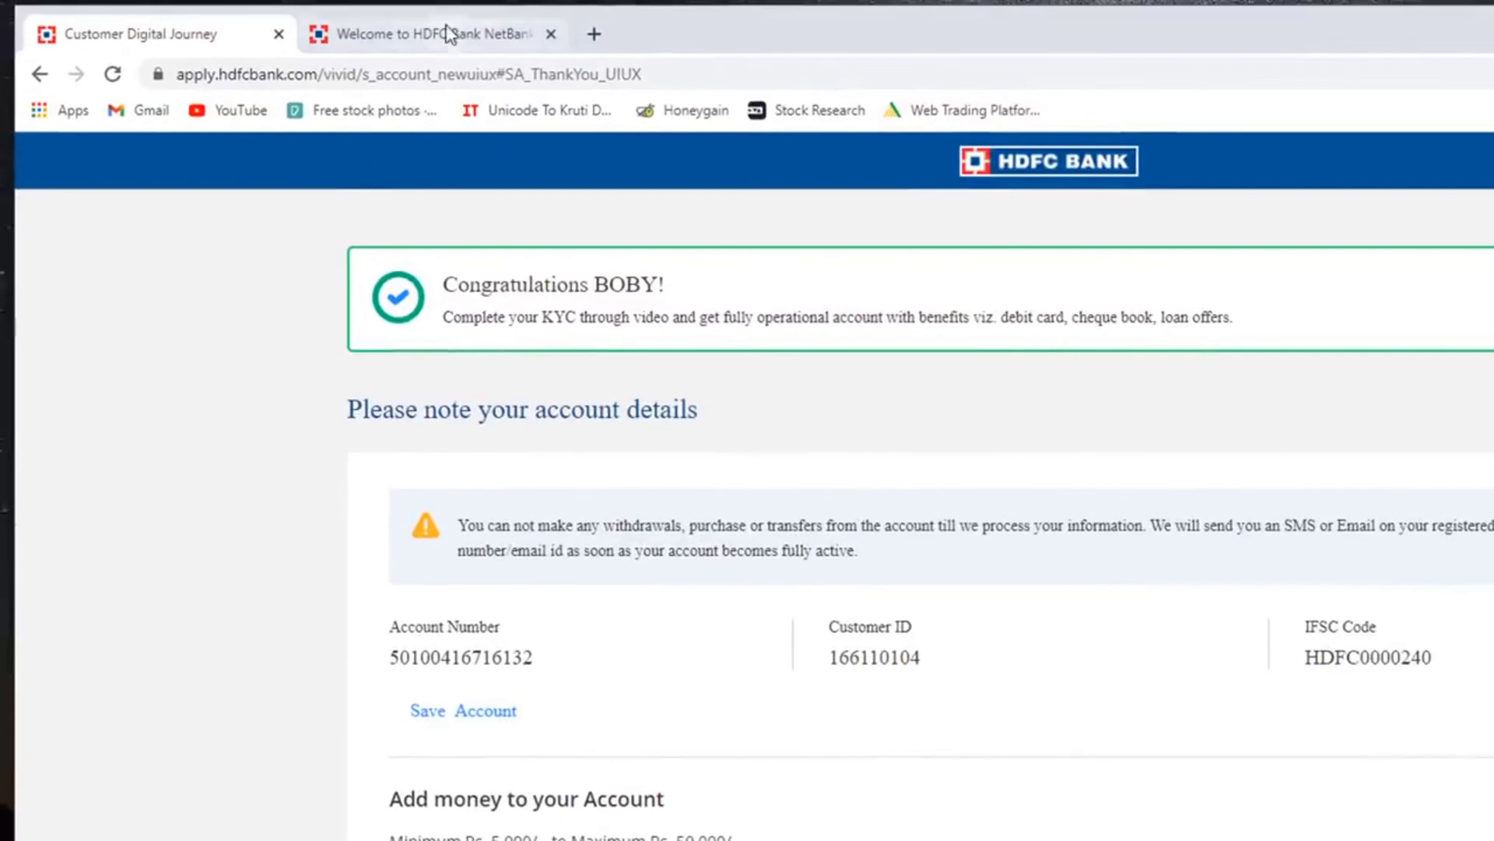
- On NetBanking's Forgot IPIN page, paste the new customer ID as User ID and submit
left_click(425, 33)
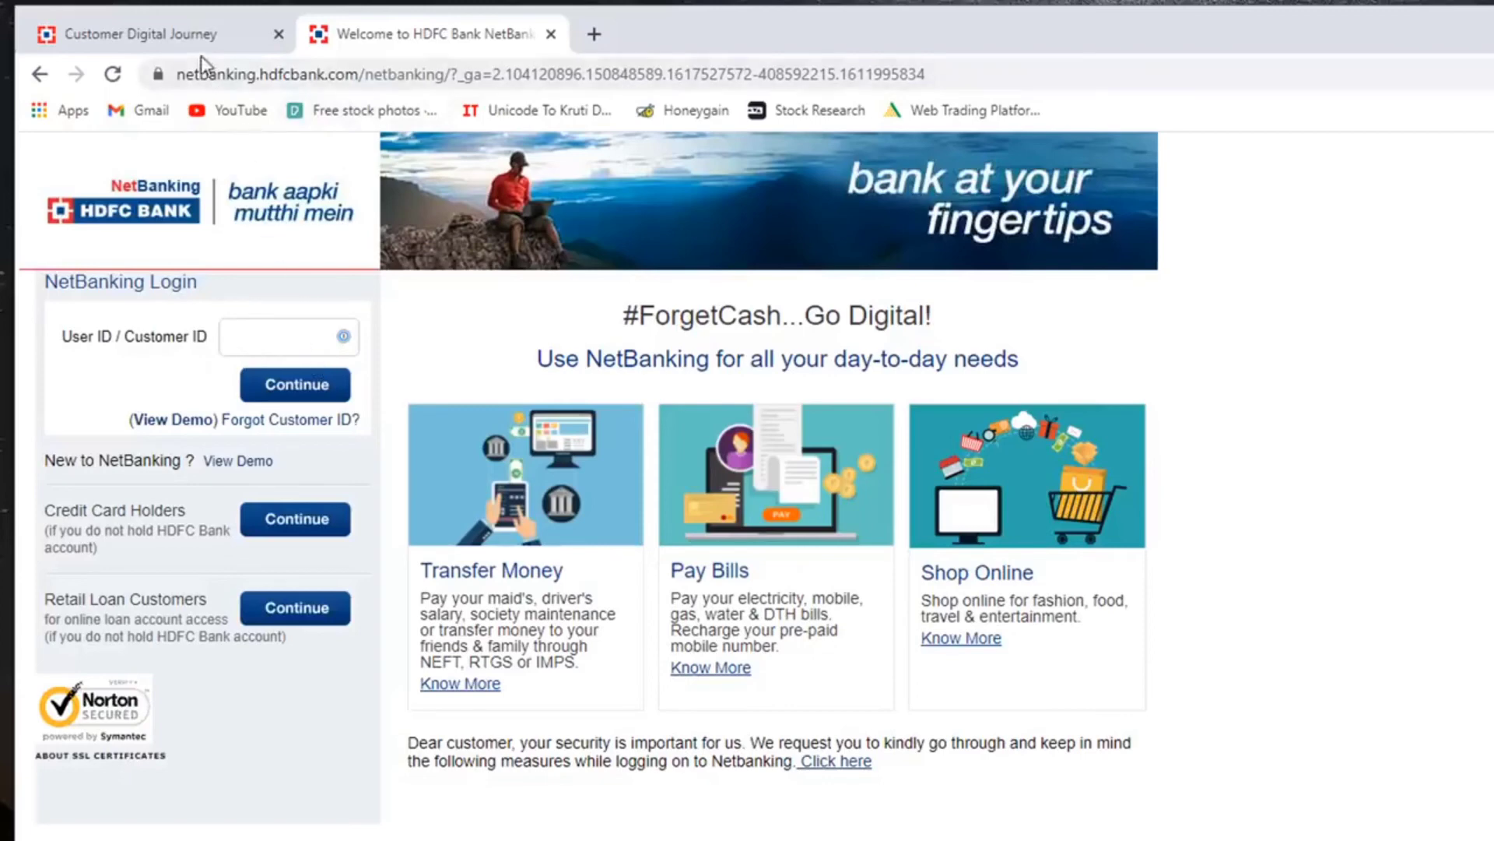
left_click(203, 35)
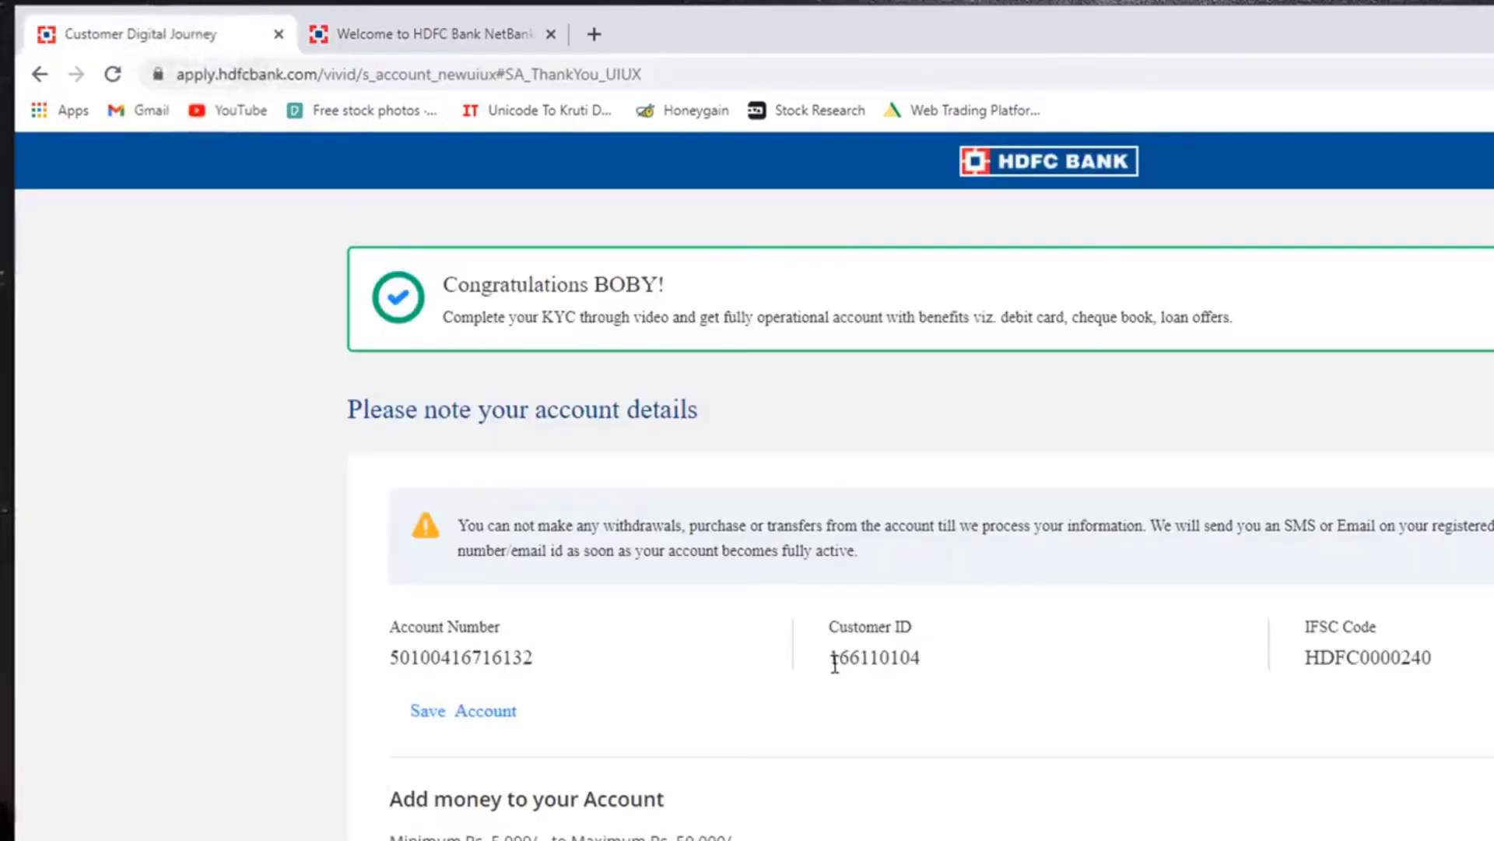
key("ctrl+Tab")
left_click(278, 421)
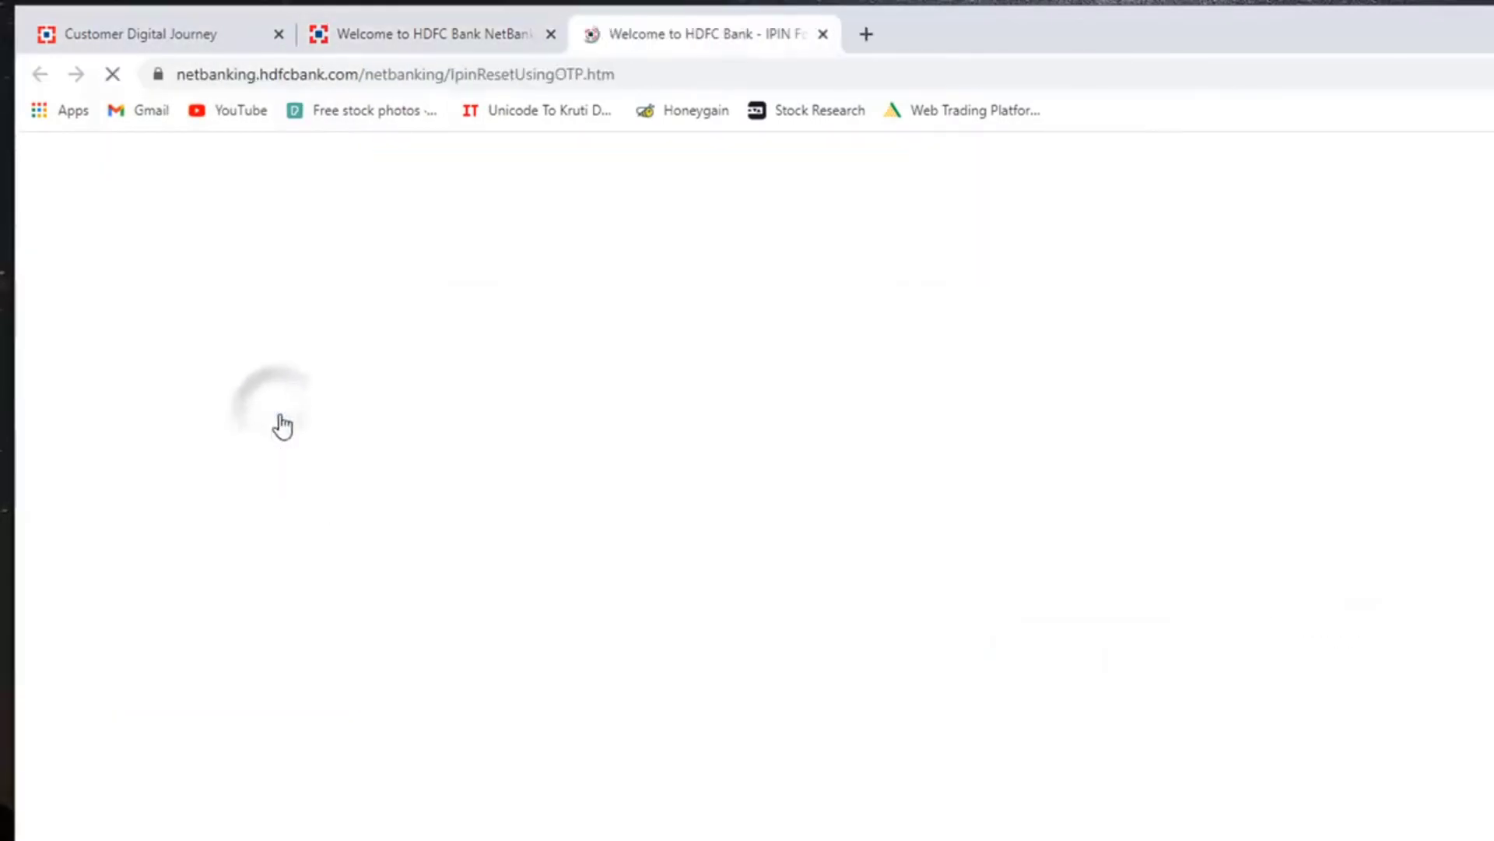
left_click(1112, 435)
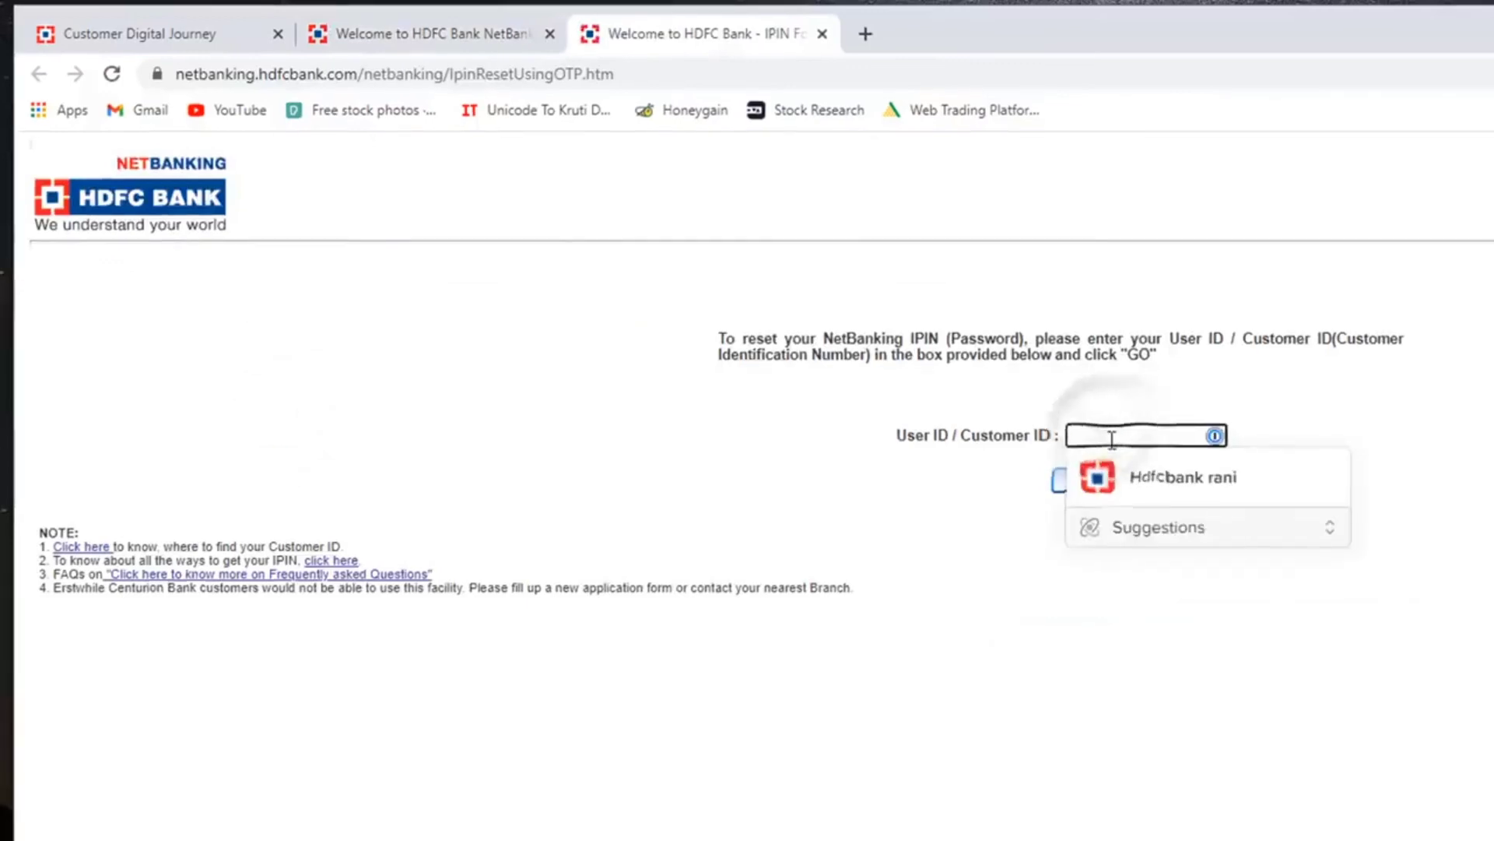
key("ctrl+v")
key("Return")
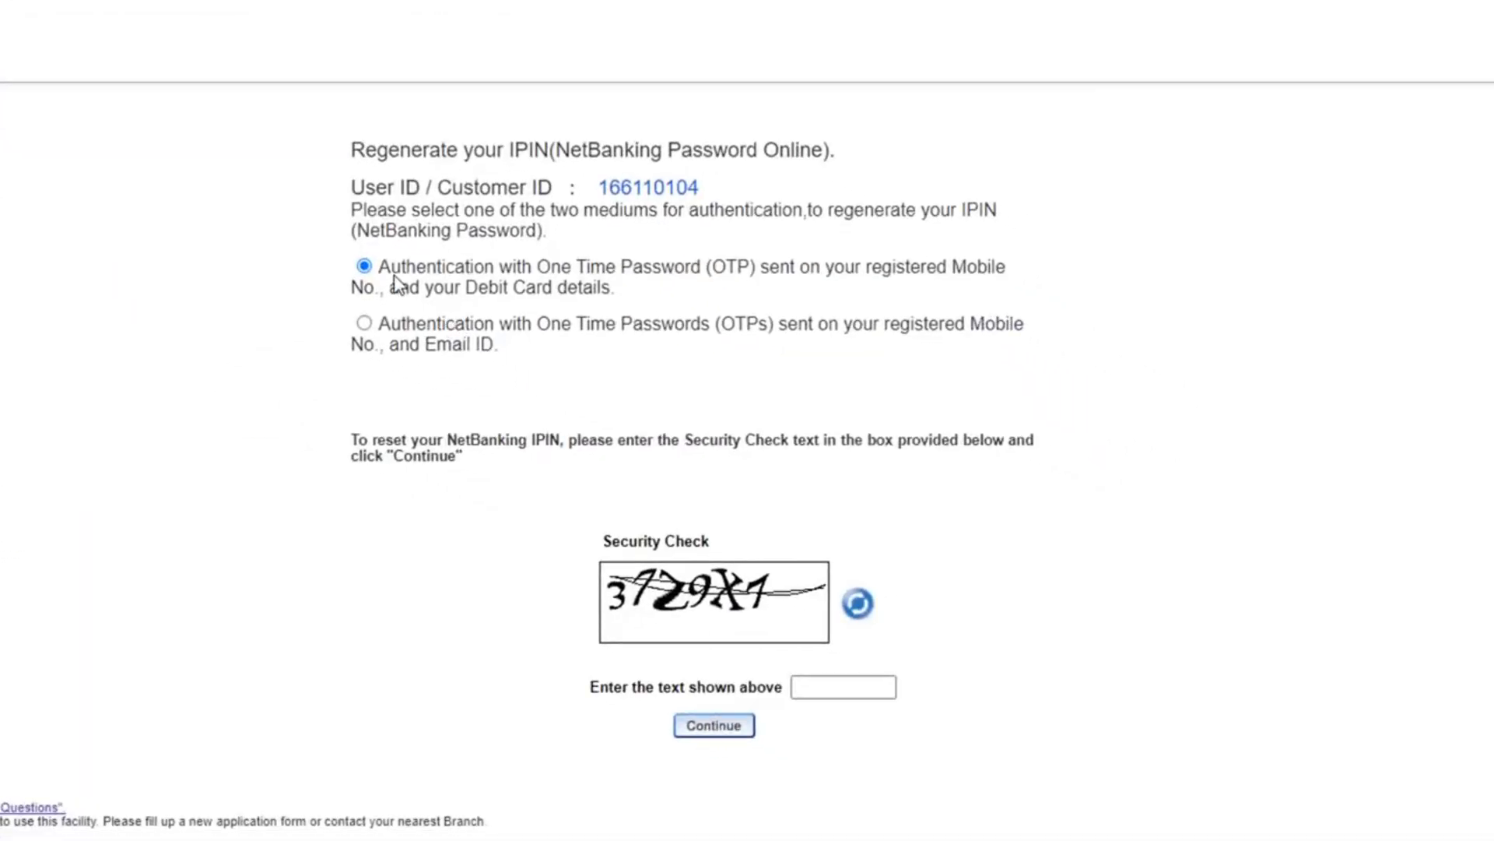
- Choose verification by OTPs on the registered mobile number and email ID
double_click(476, 287)
left_click_drag(539, 290, 605, 267)
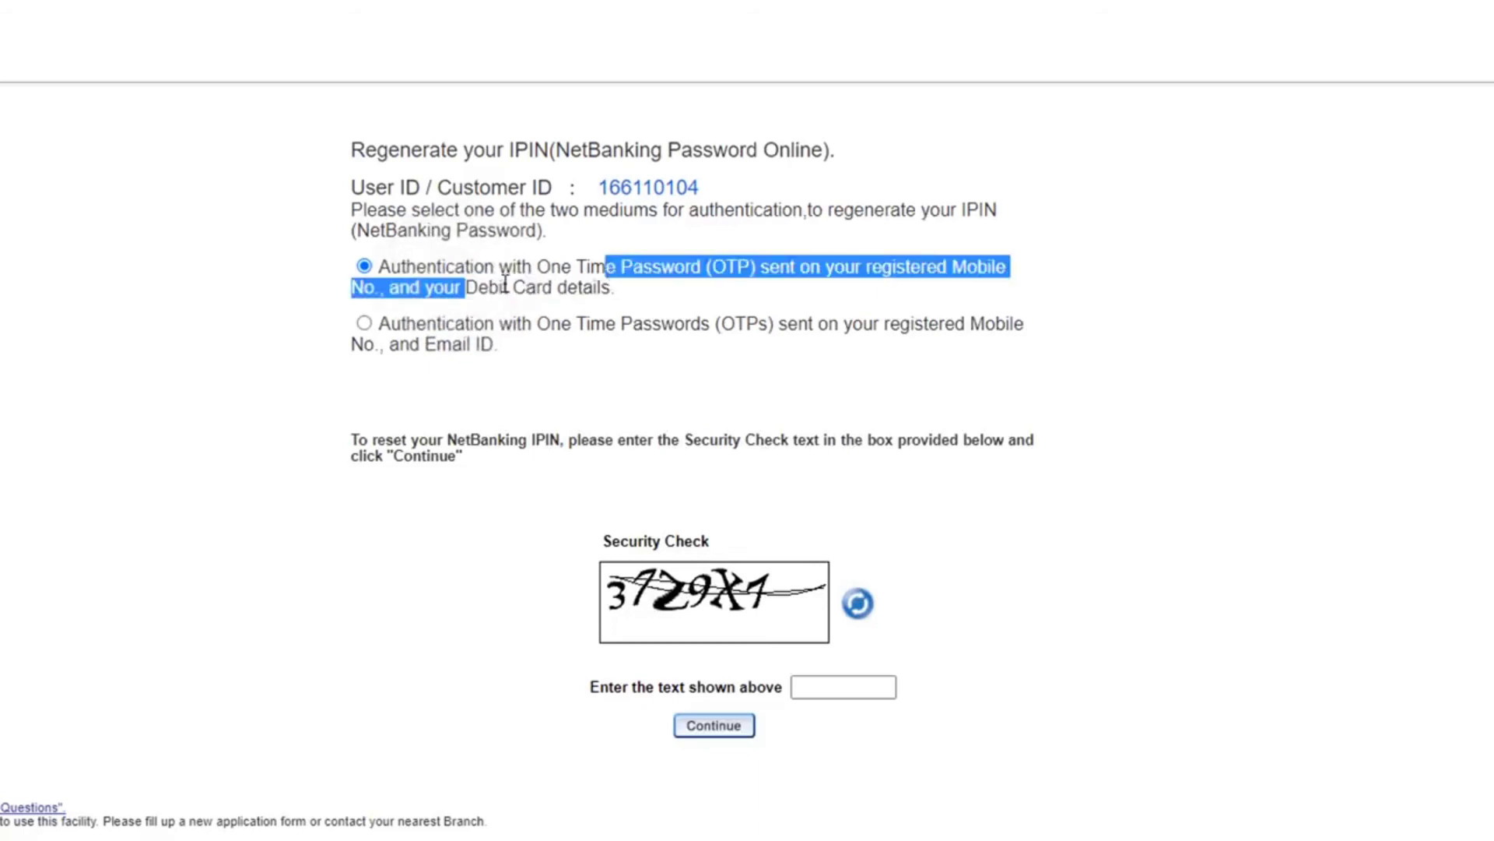
left_click(364, 323)
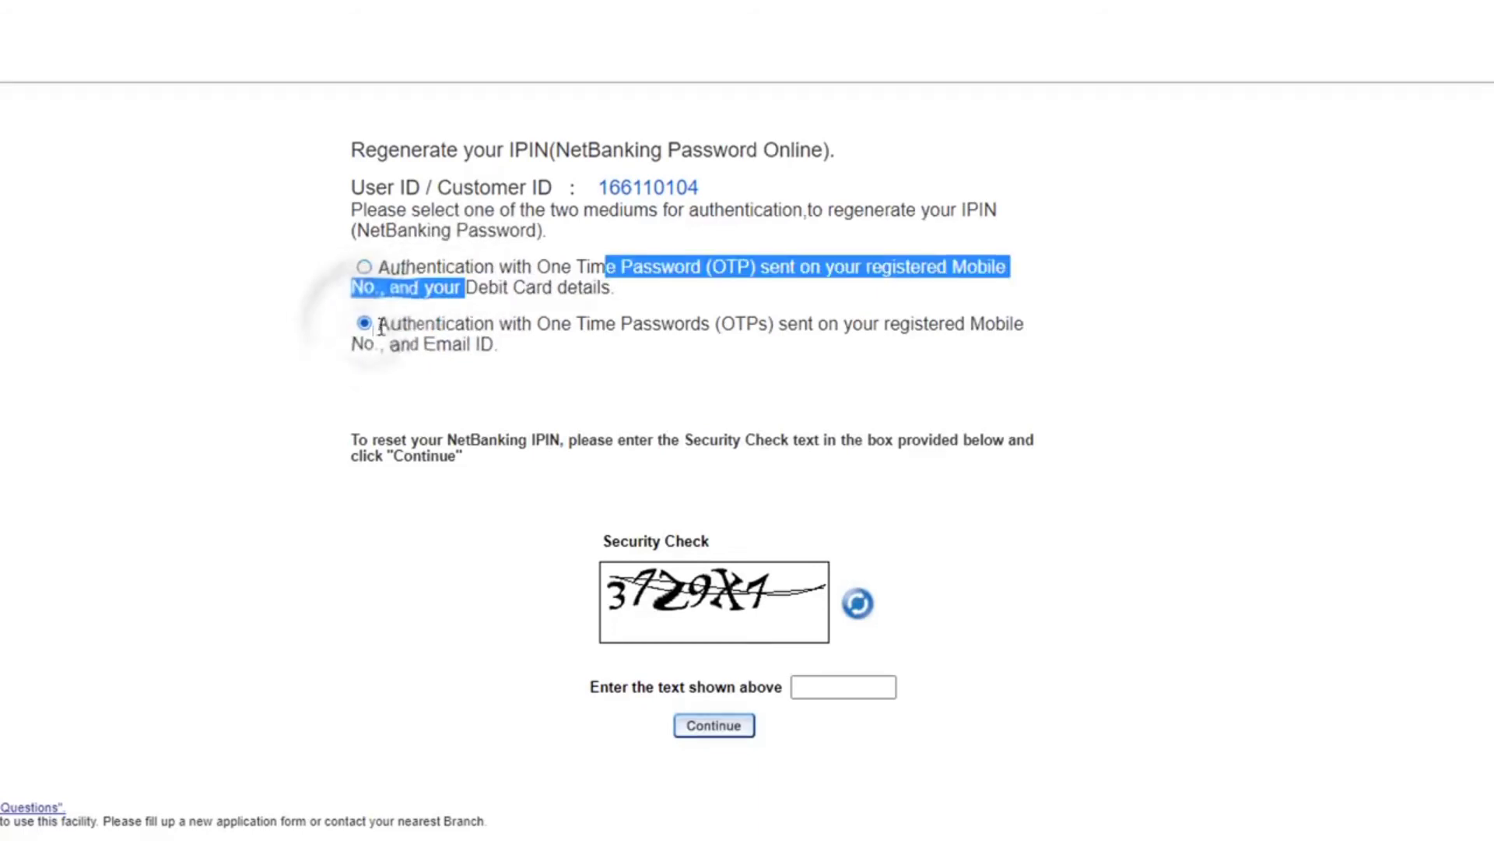
left_click(476, 342)
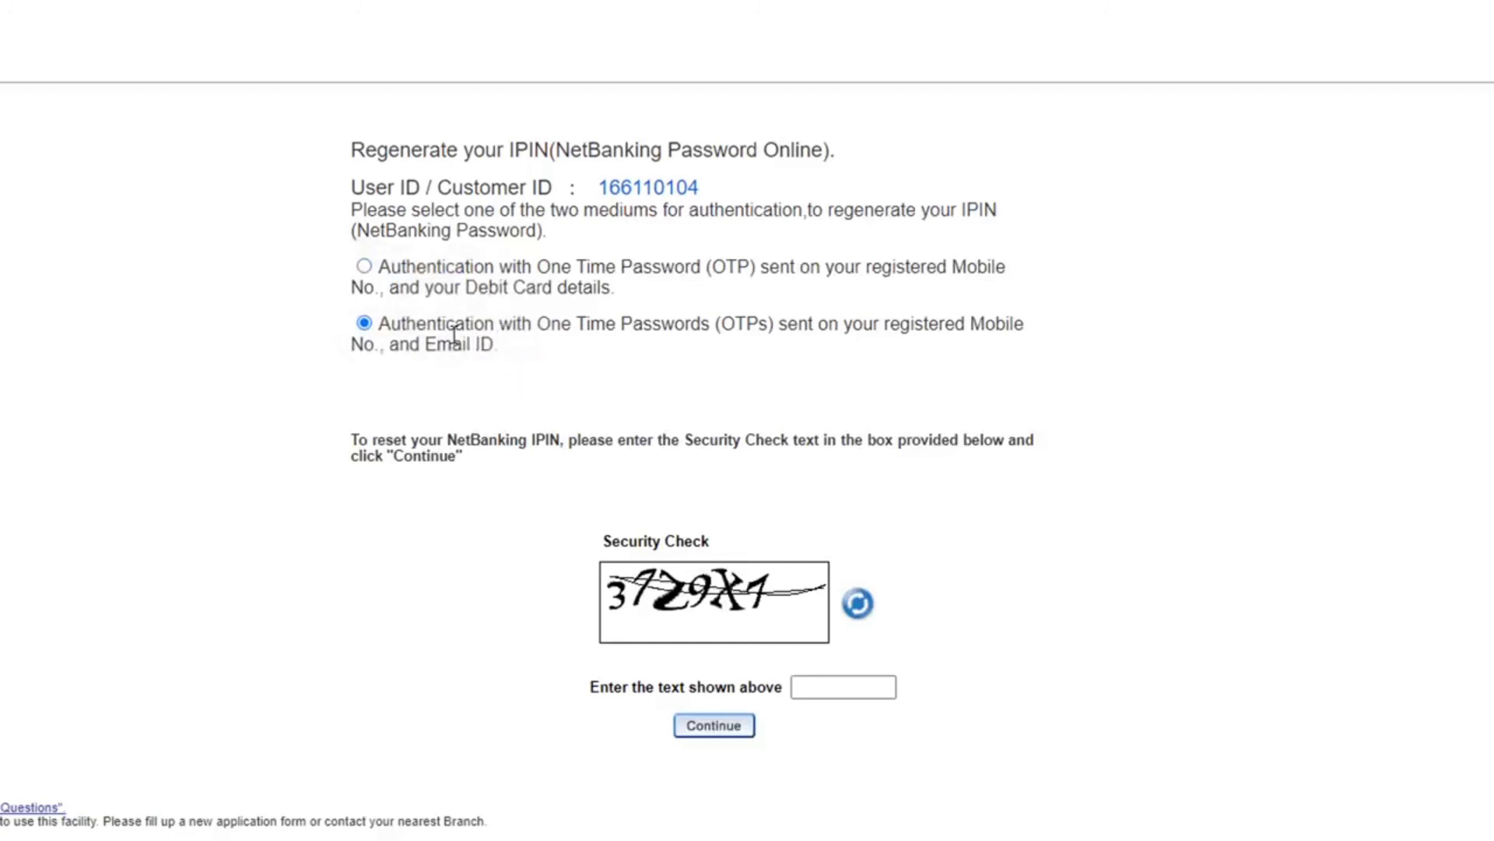
- Enter the security check text and continue
left_click(831, 690)
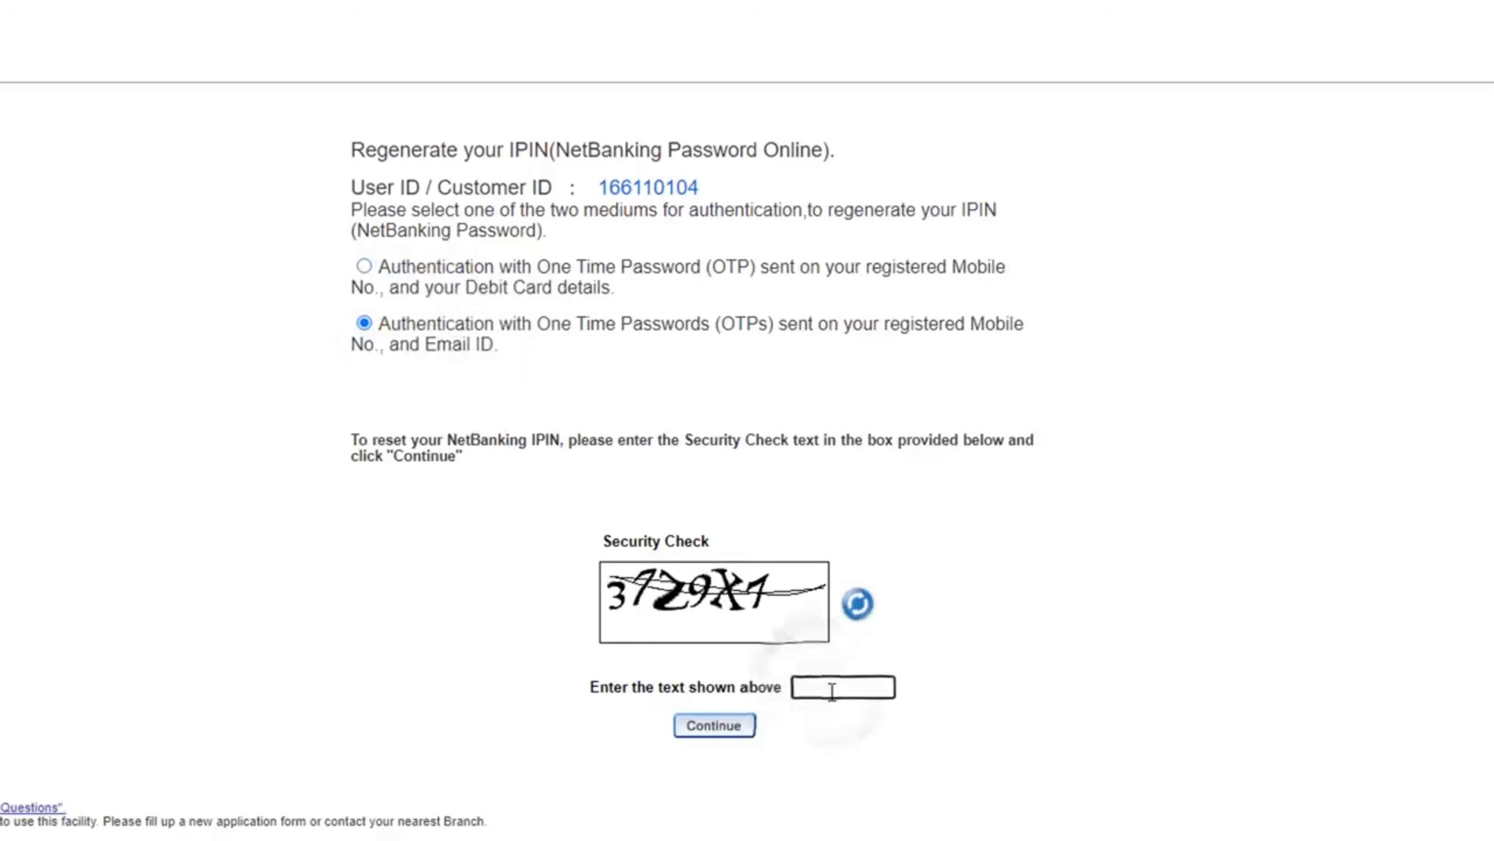
type("37")
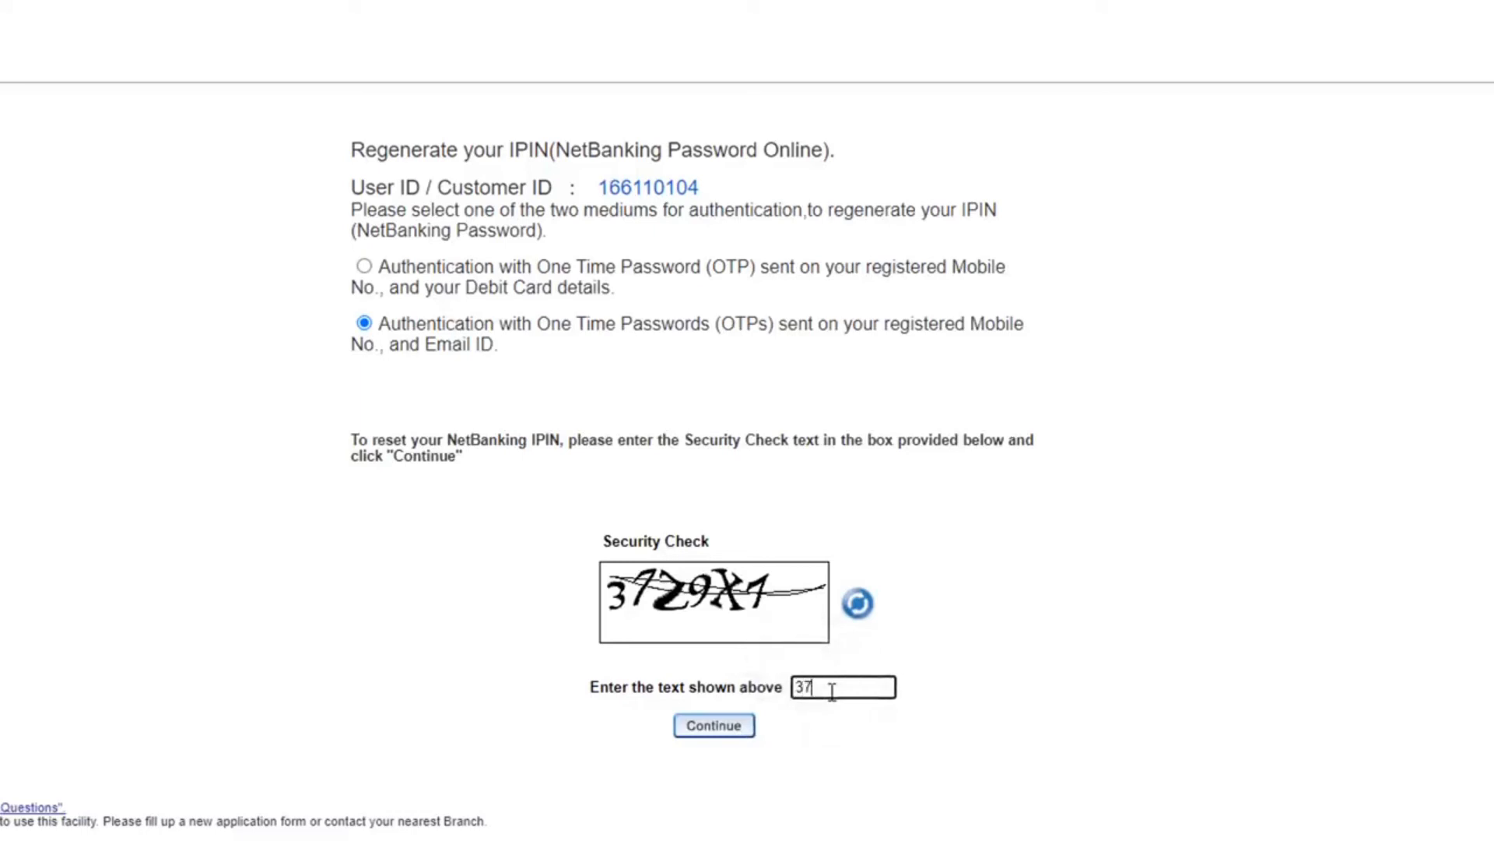
type("29X1")
left_click(731, 726)
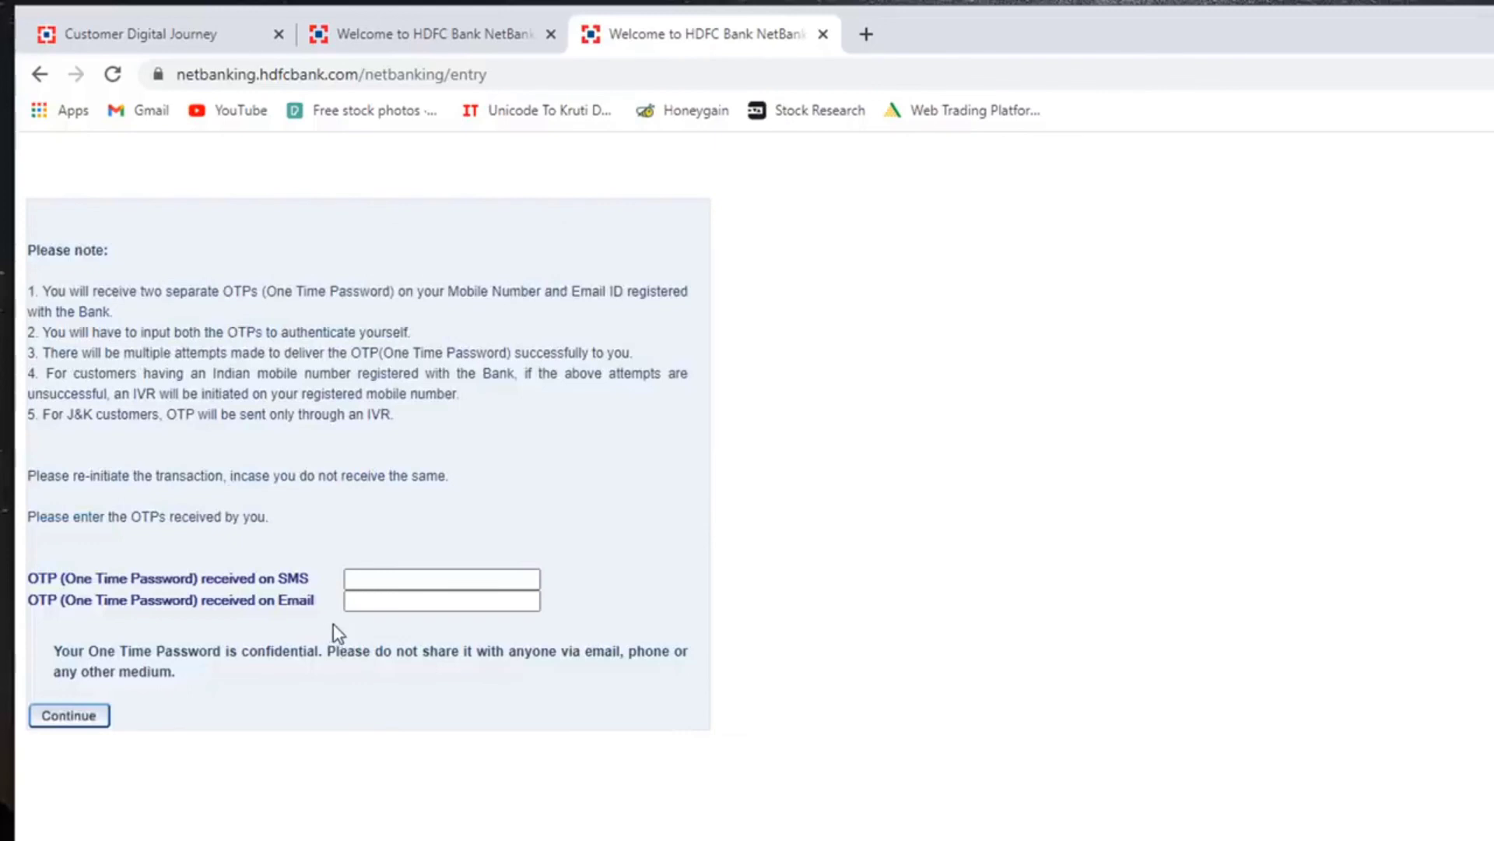
- Enter the SMS and email one-time passwords and submit them to verify
left_click(360, 580)
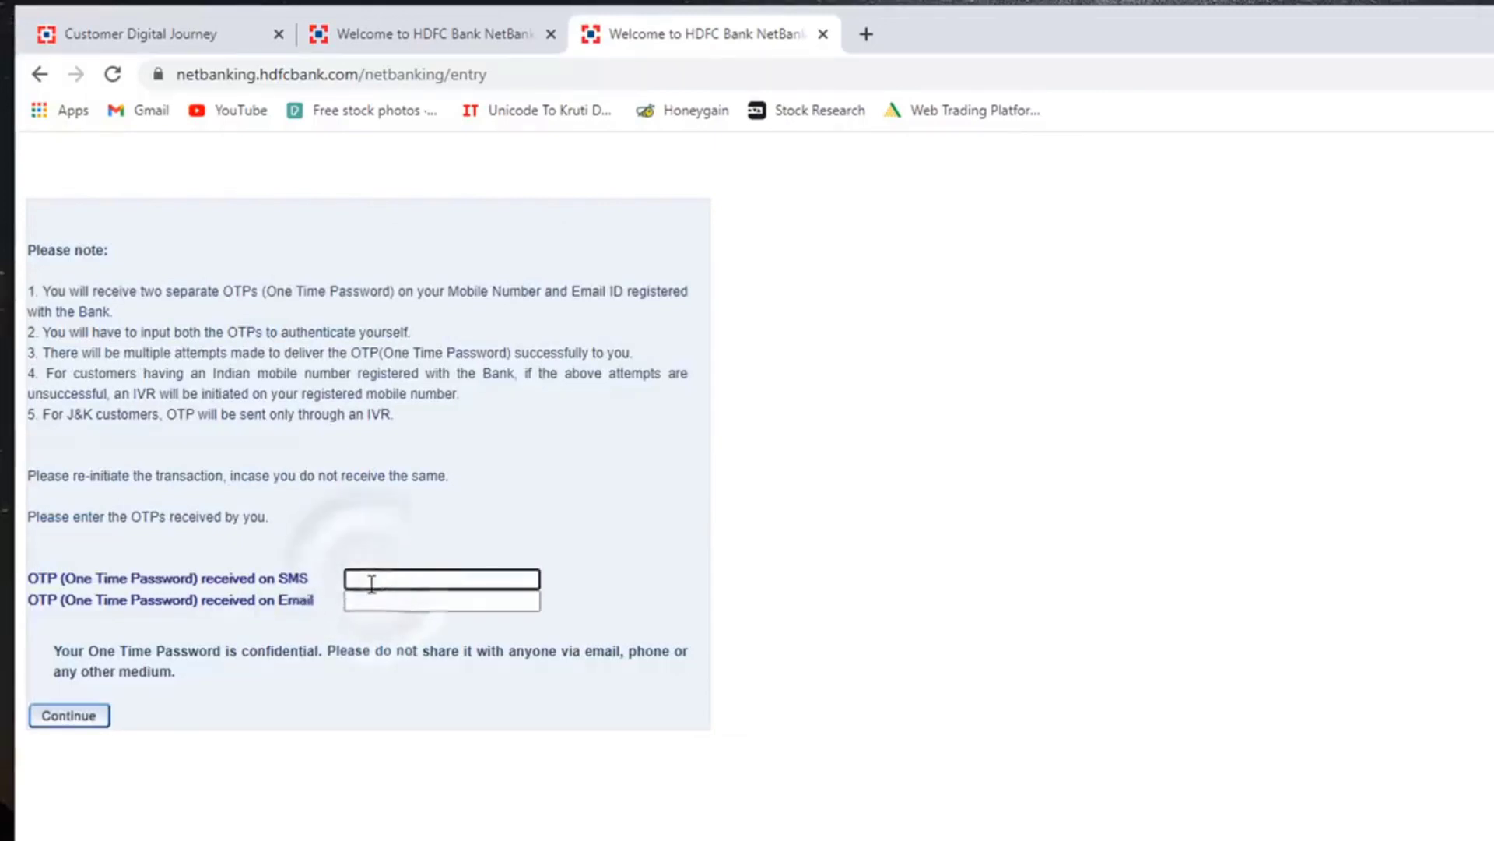
left_click(369, 604)
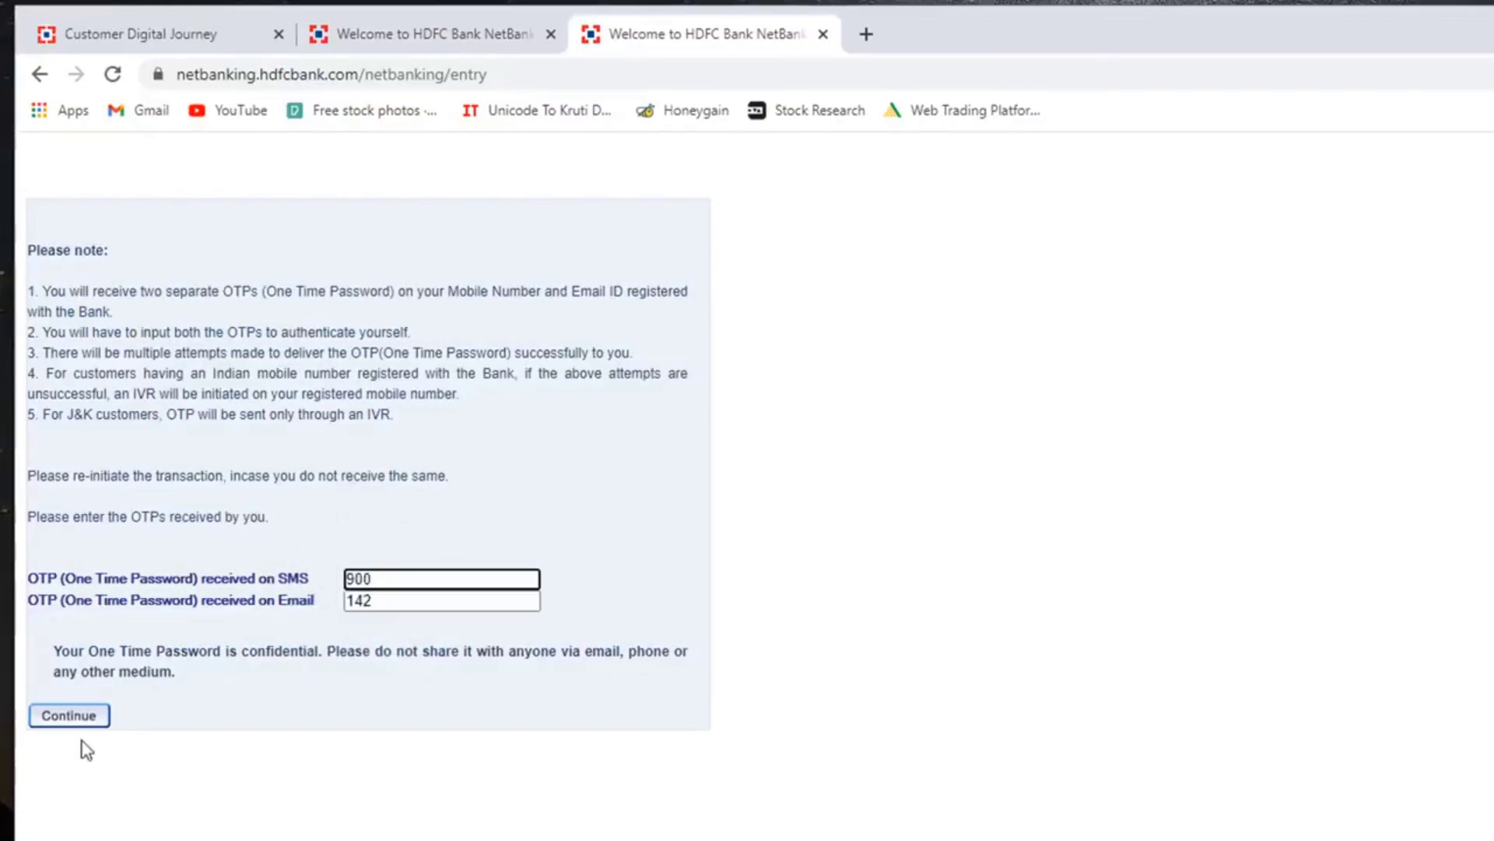
left_click(72, 721)
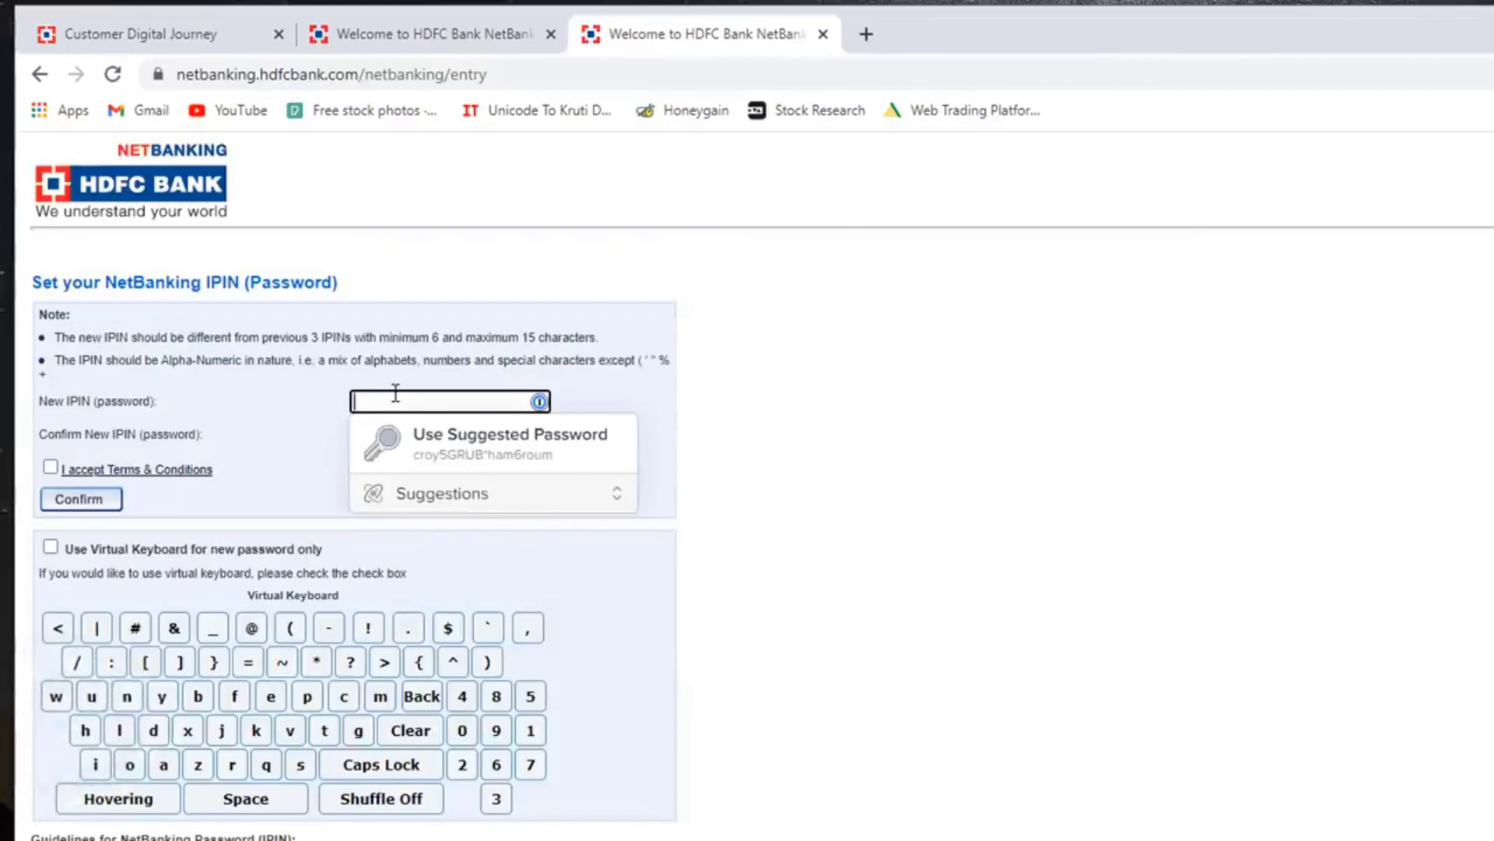
- Enter and confirm the new IPIN, accept Terms & Conditions, save it, and go to login
type("*********")
left_click(372, 434)
type("**")
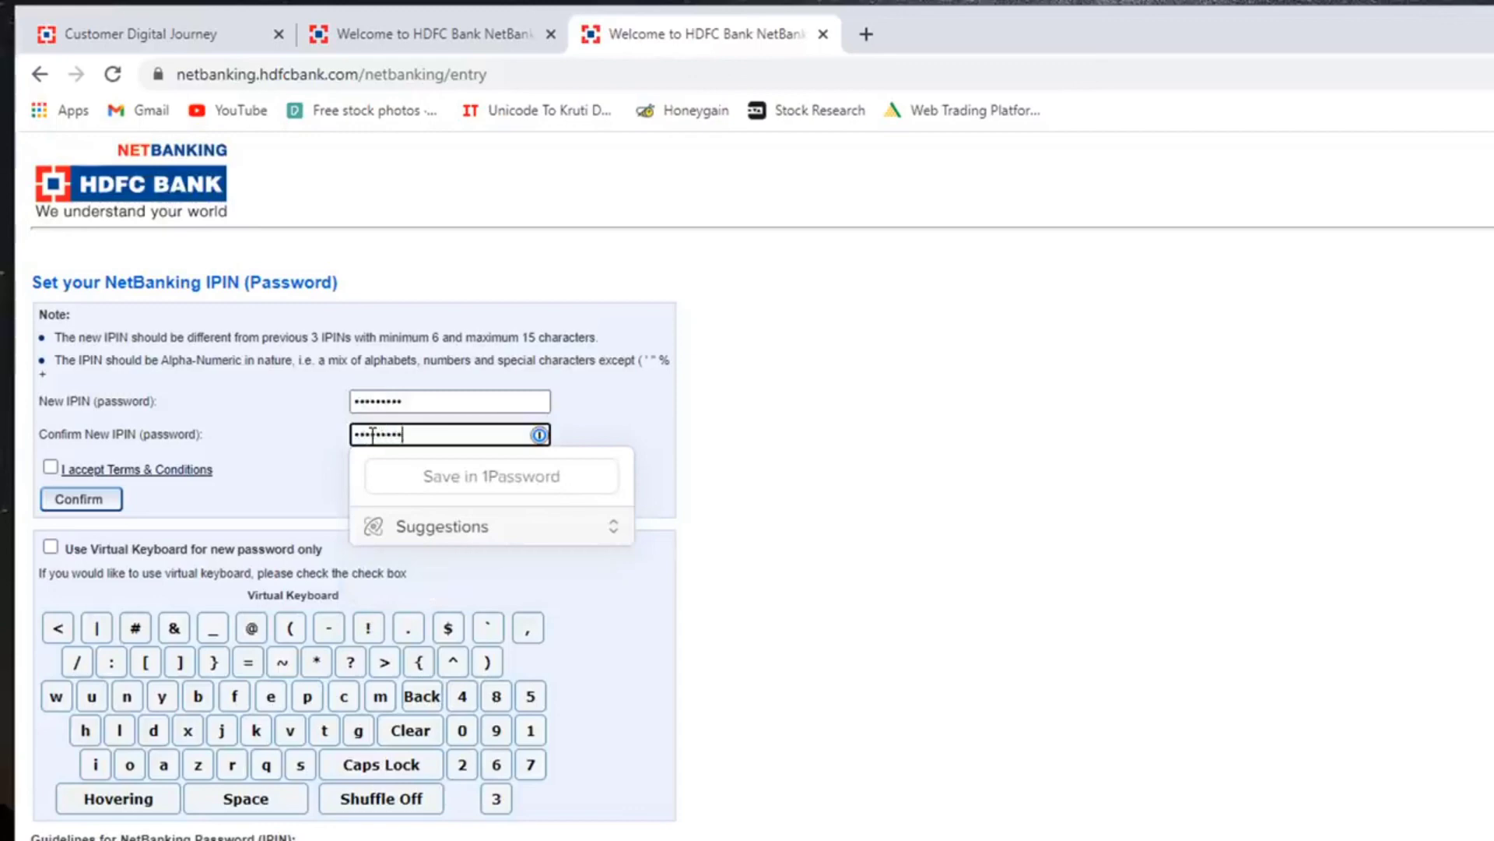
left_click(51, 467)
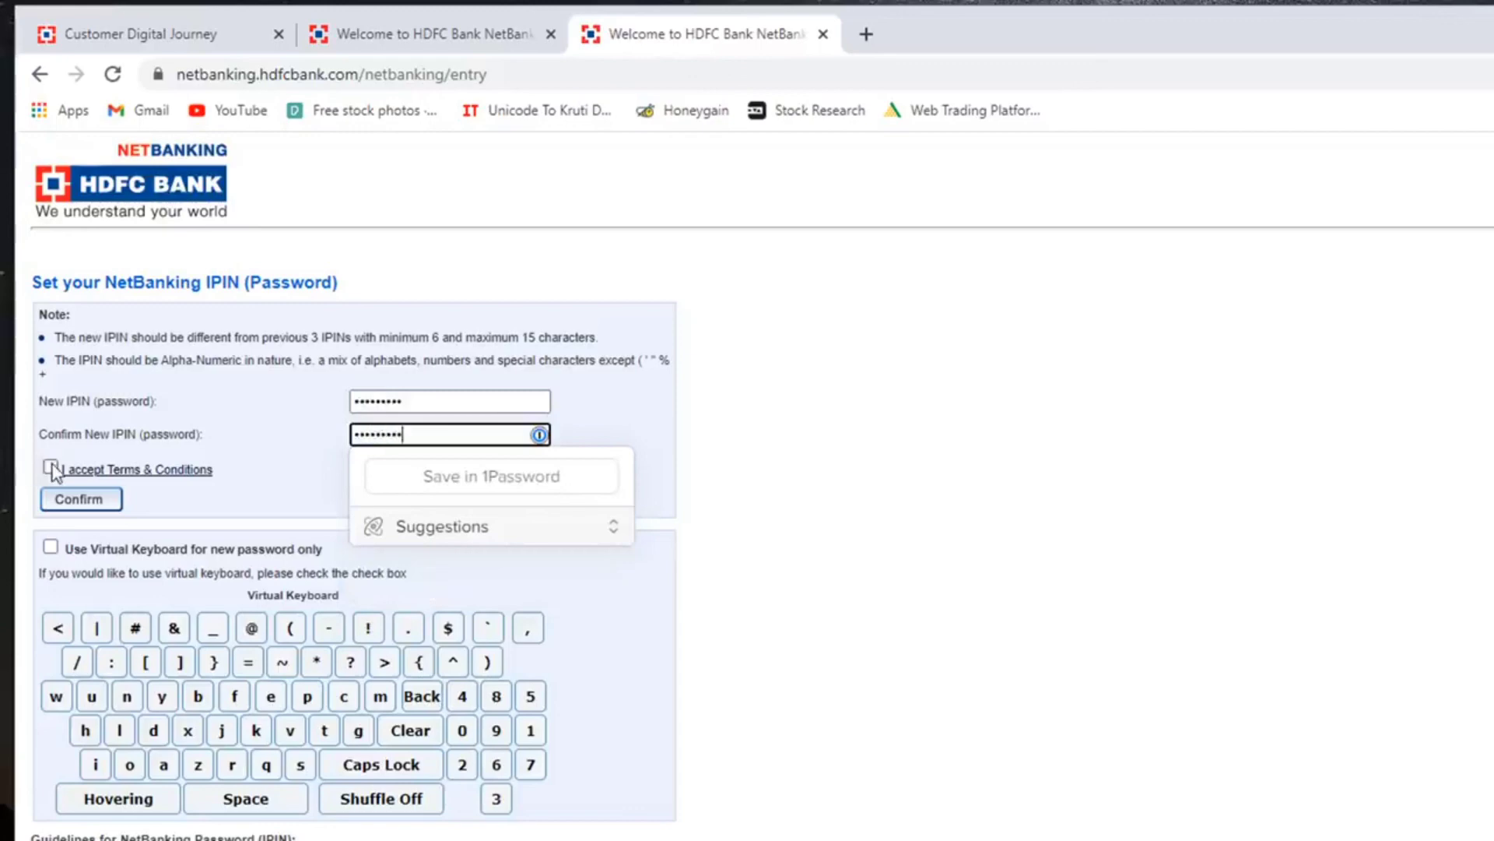
left_click(91, 506)
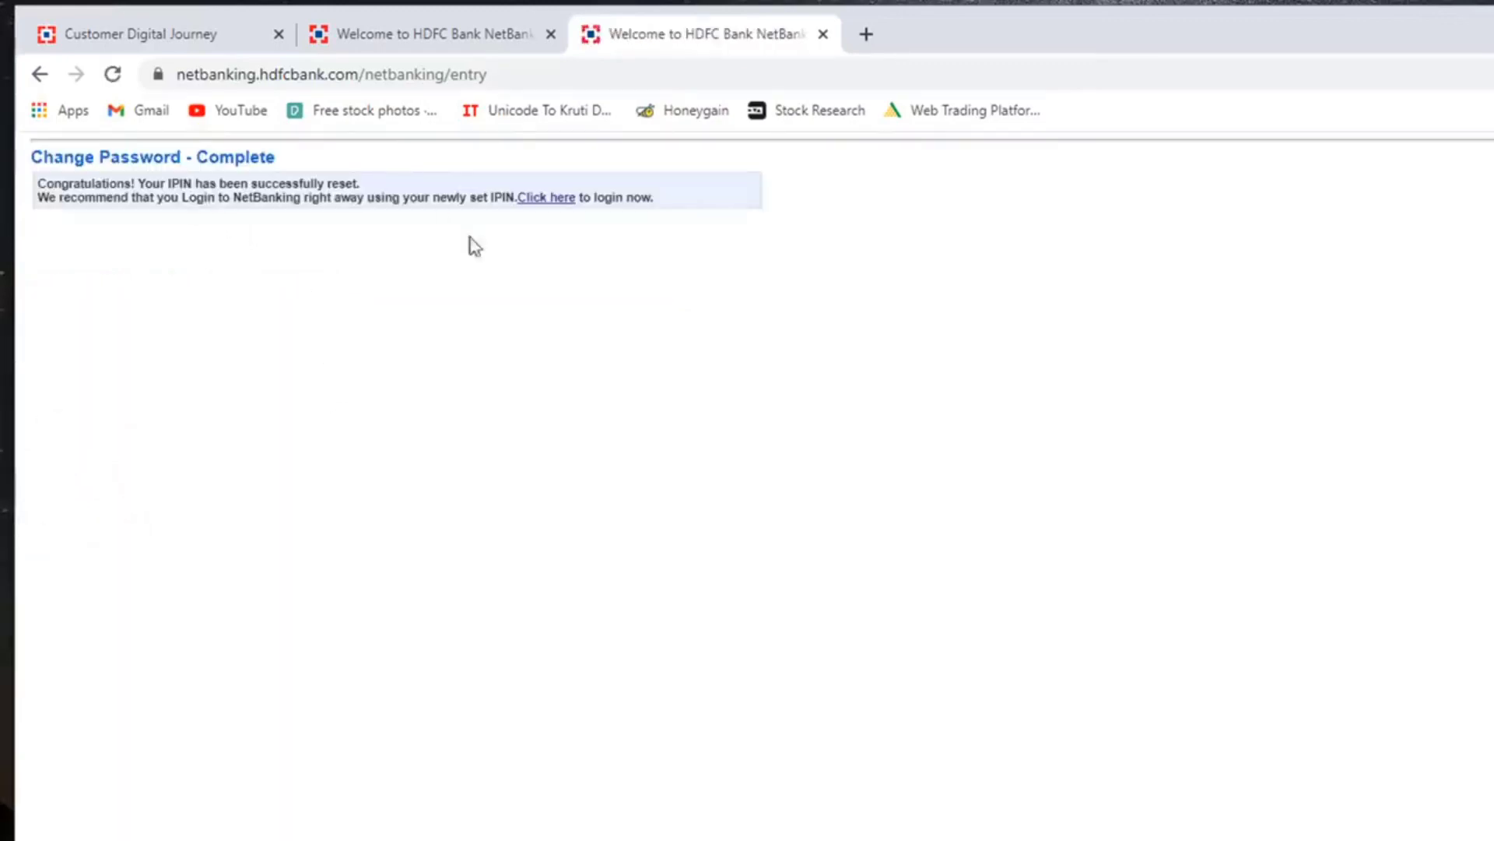
left_click(551, 199)
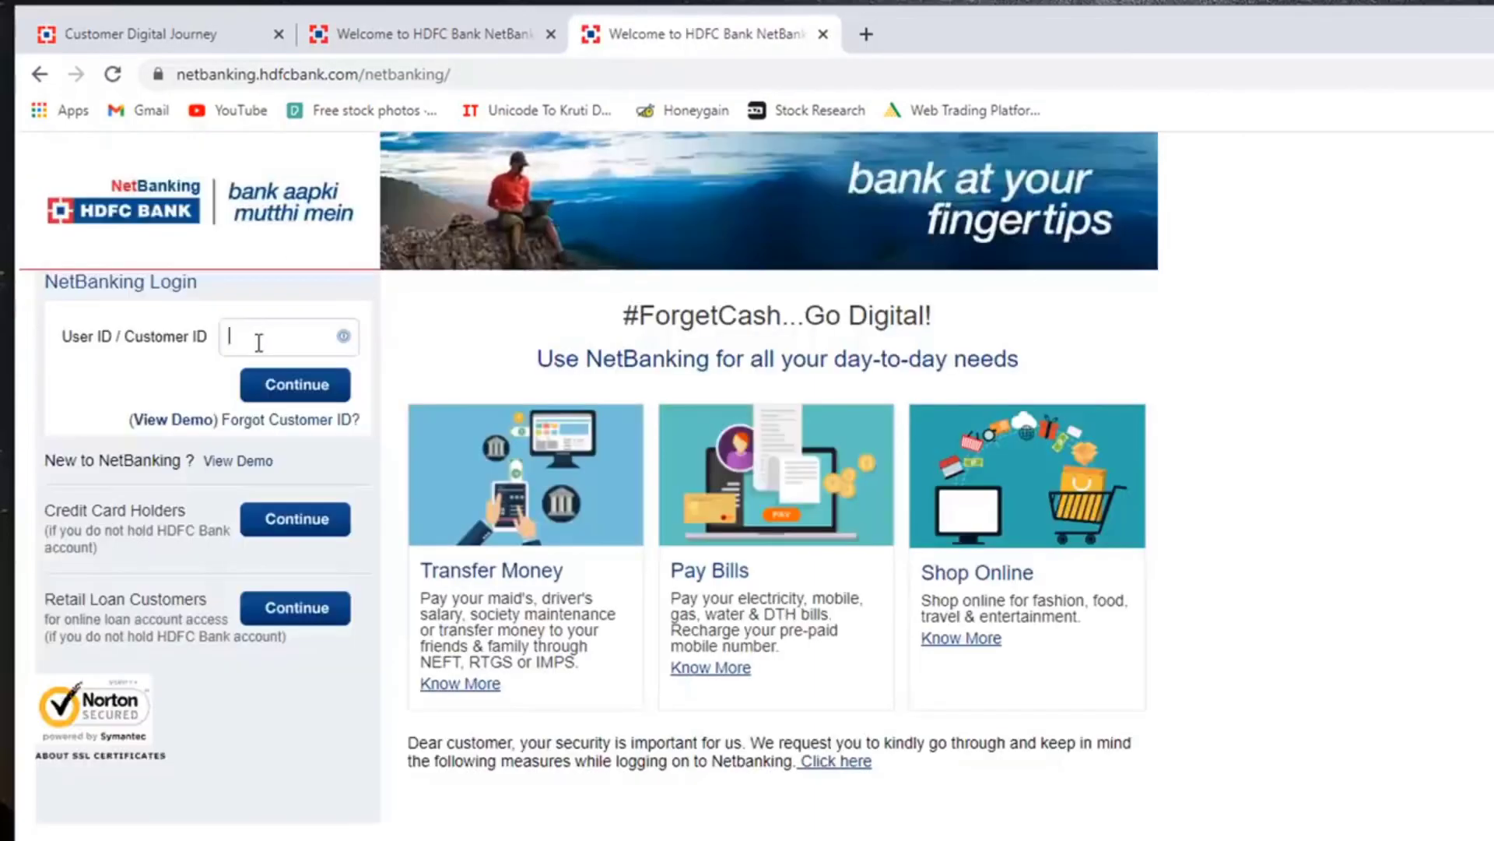
- Copy the Customer ID from the account details tab into the User ID field and continue
left_click(201, 33)
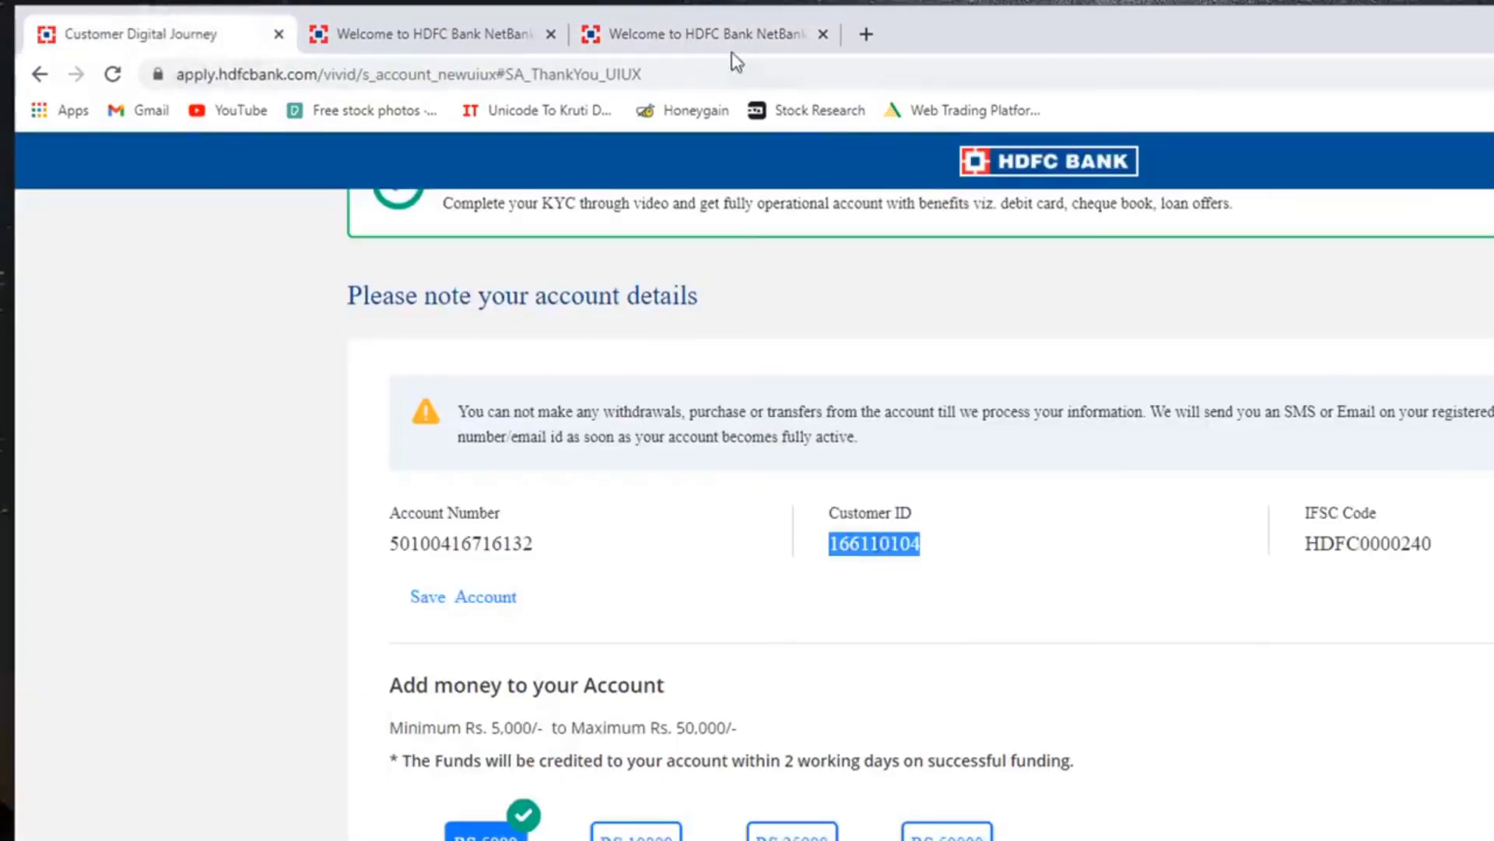
left_click(731, 34)
left_click(325, 386)
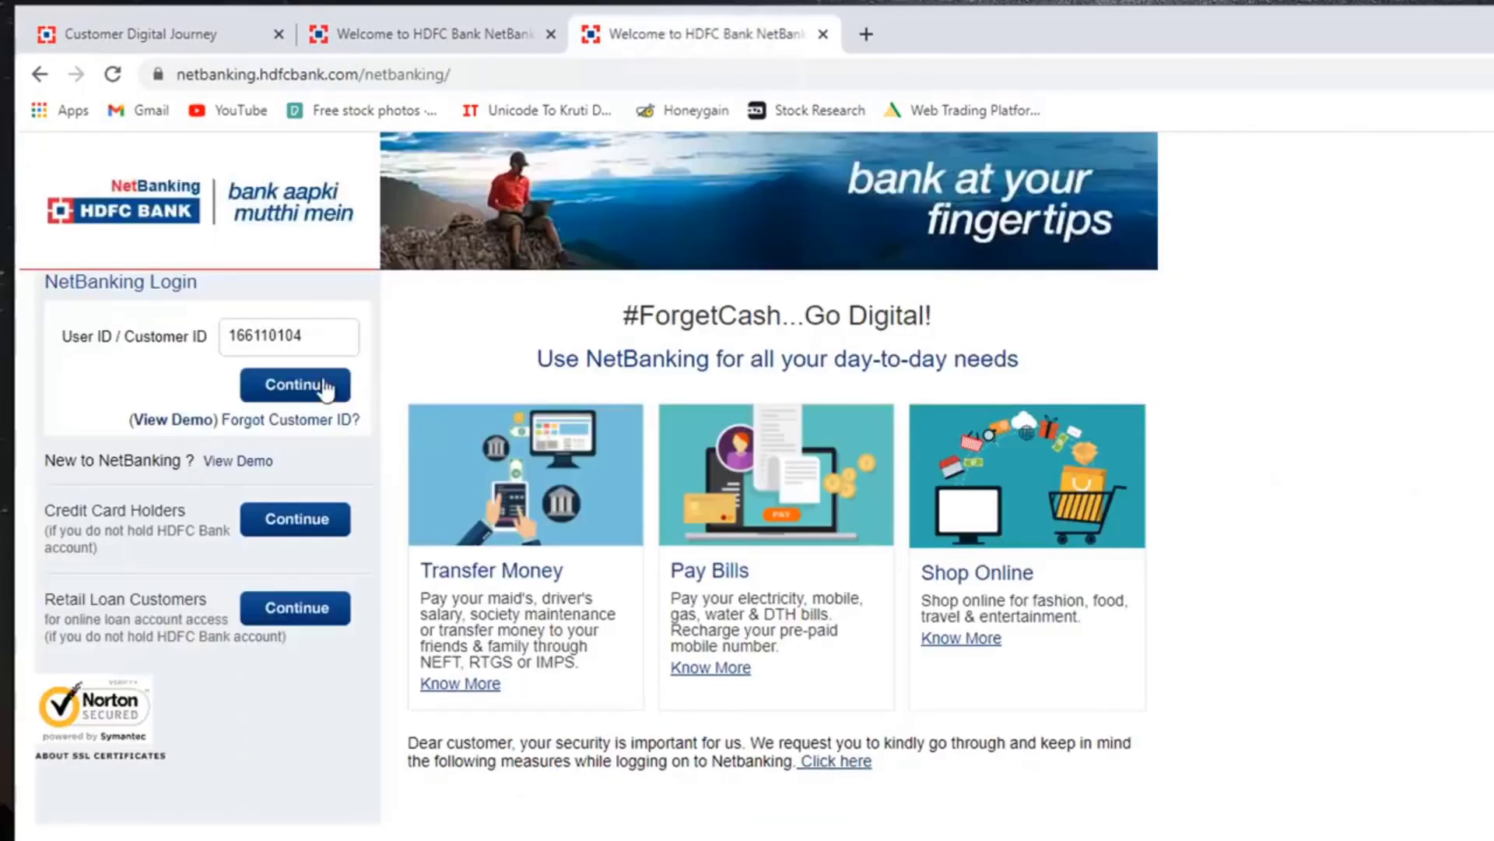
- Enter the new IPIN and log in to reach the Account Summary
left_click(298, 381)
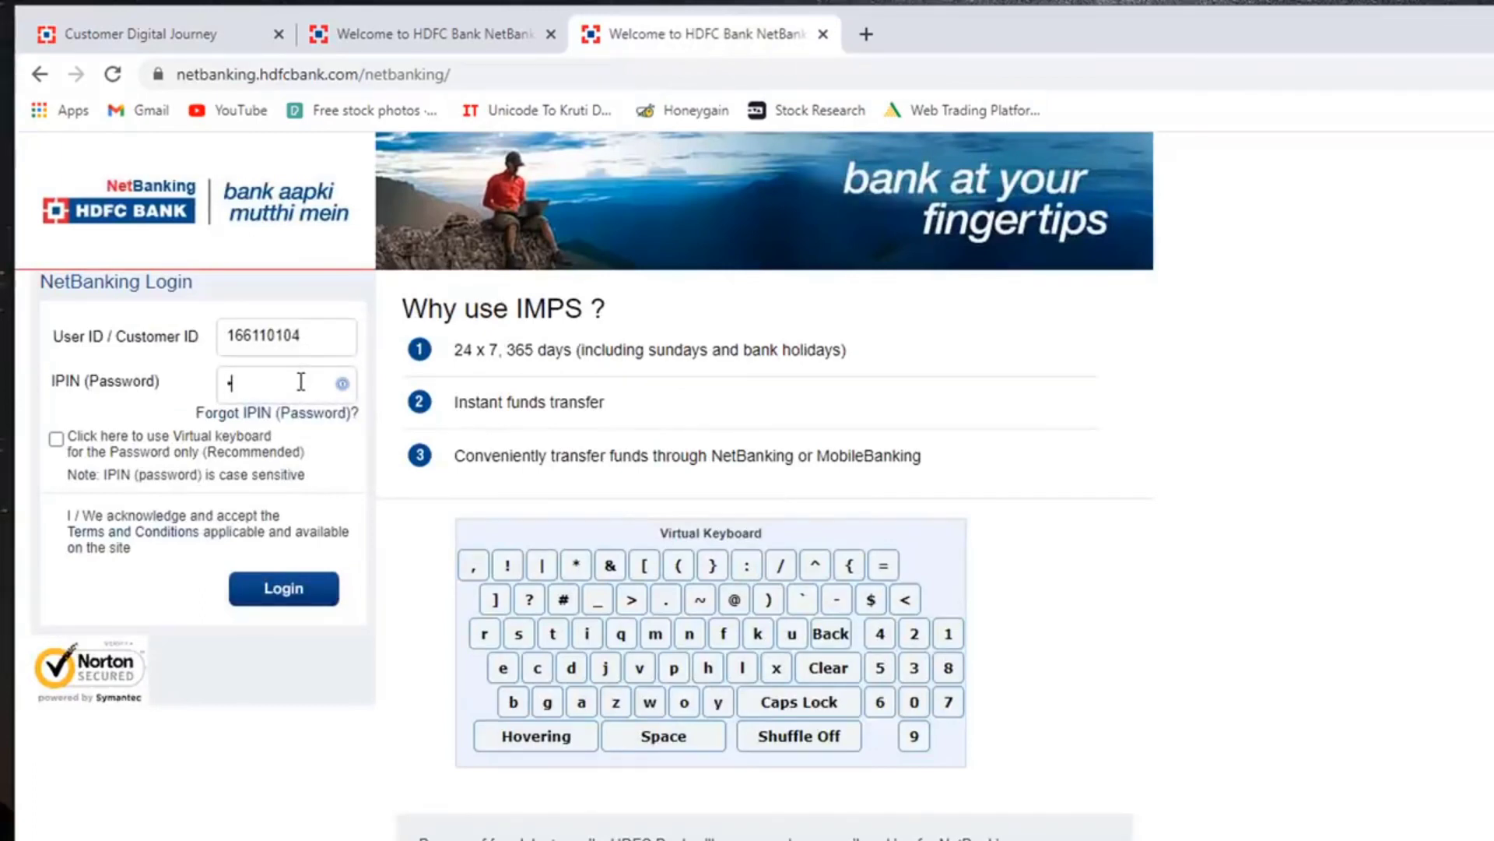
type("••••••••")
left_click(297, 593)
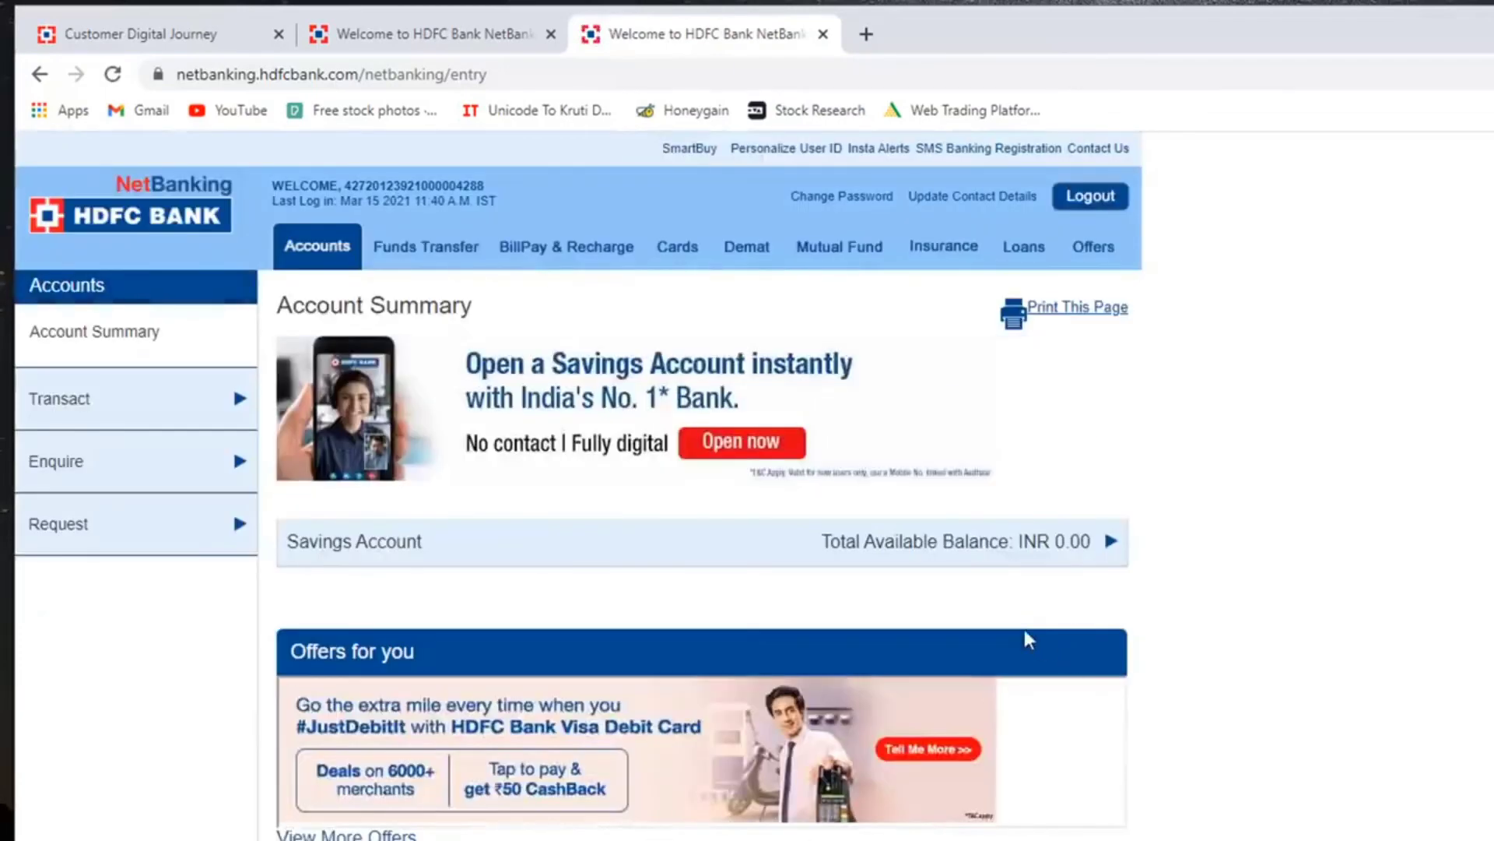
left_click(1113, 542)
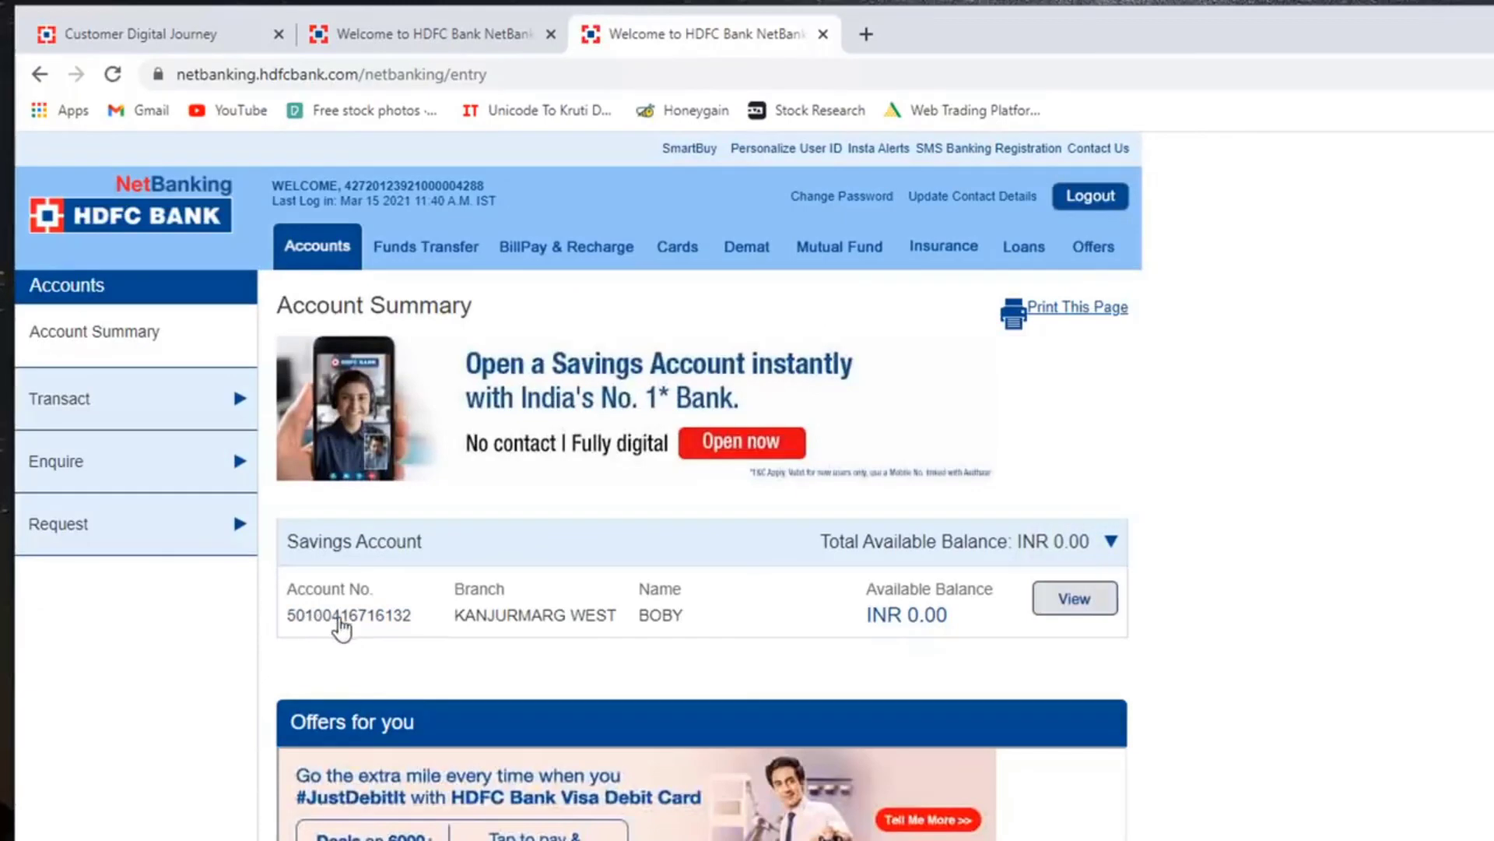
left_click(1074, 603)
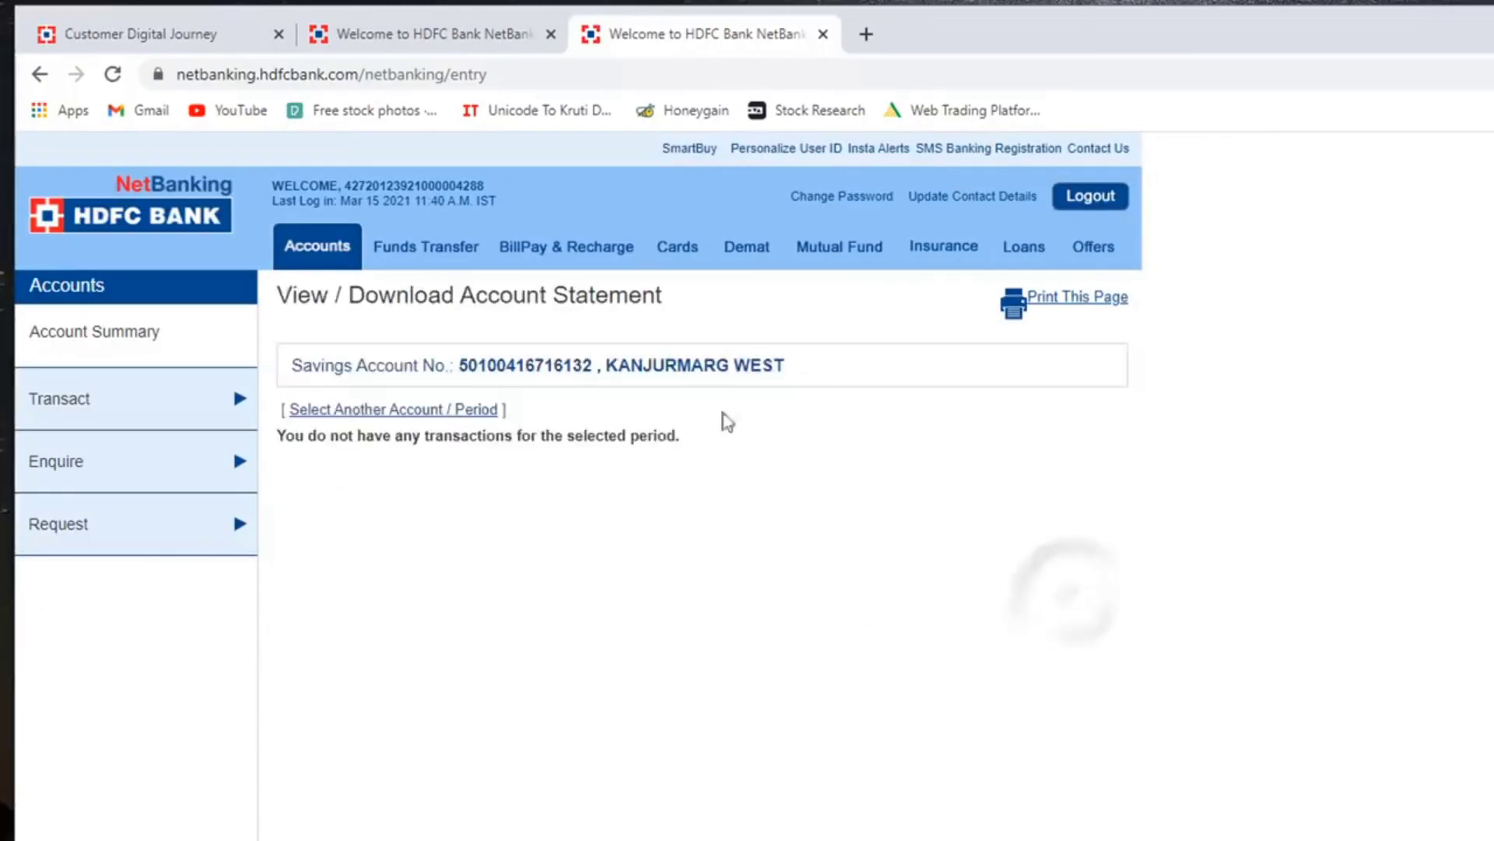
left_click(432, 250)
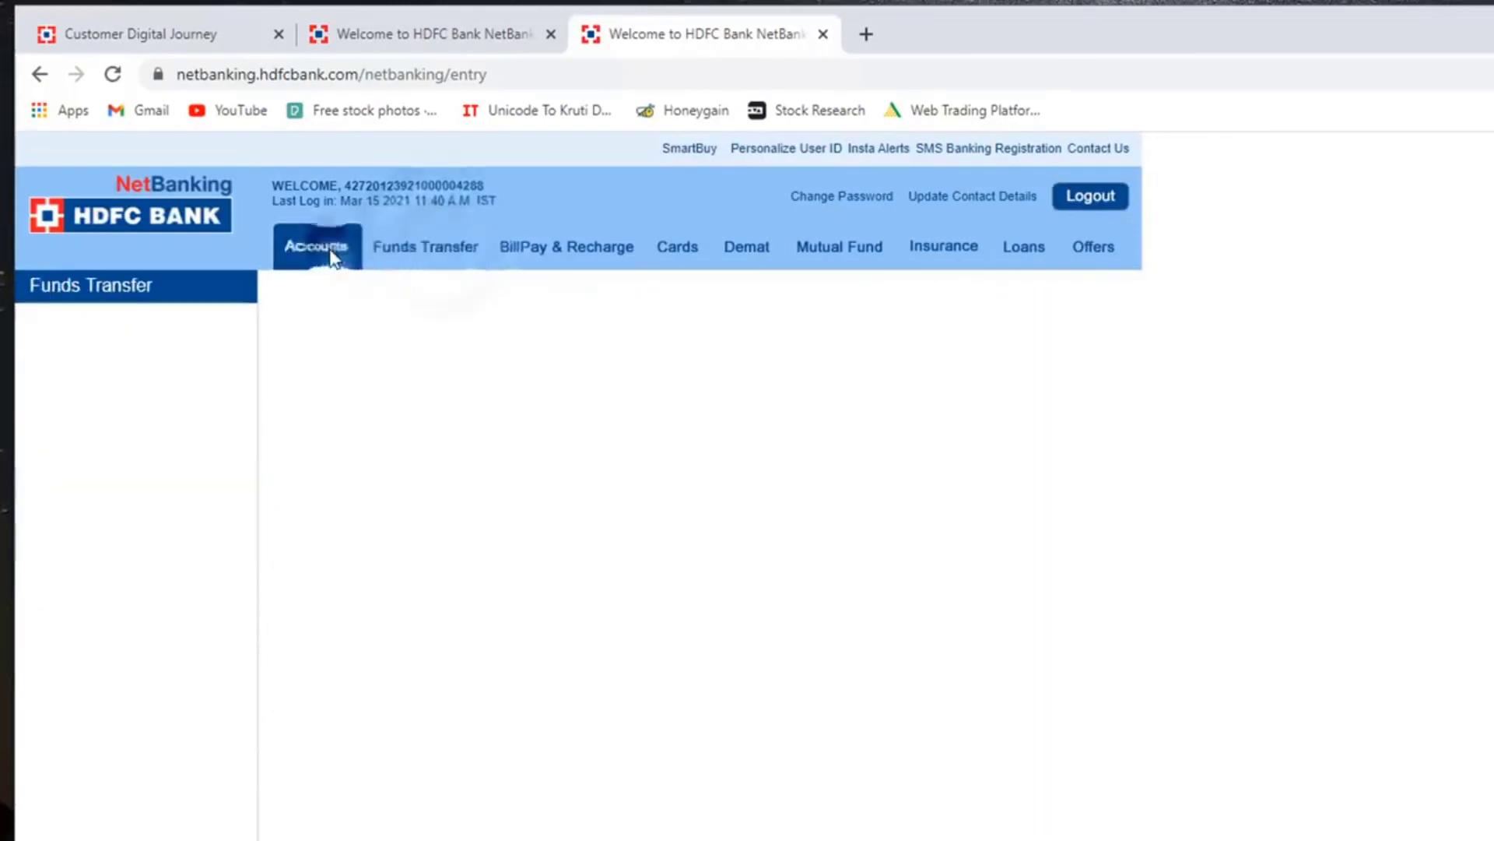
left_click(331, 250)
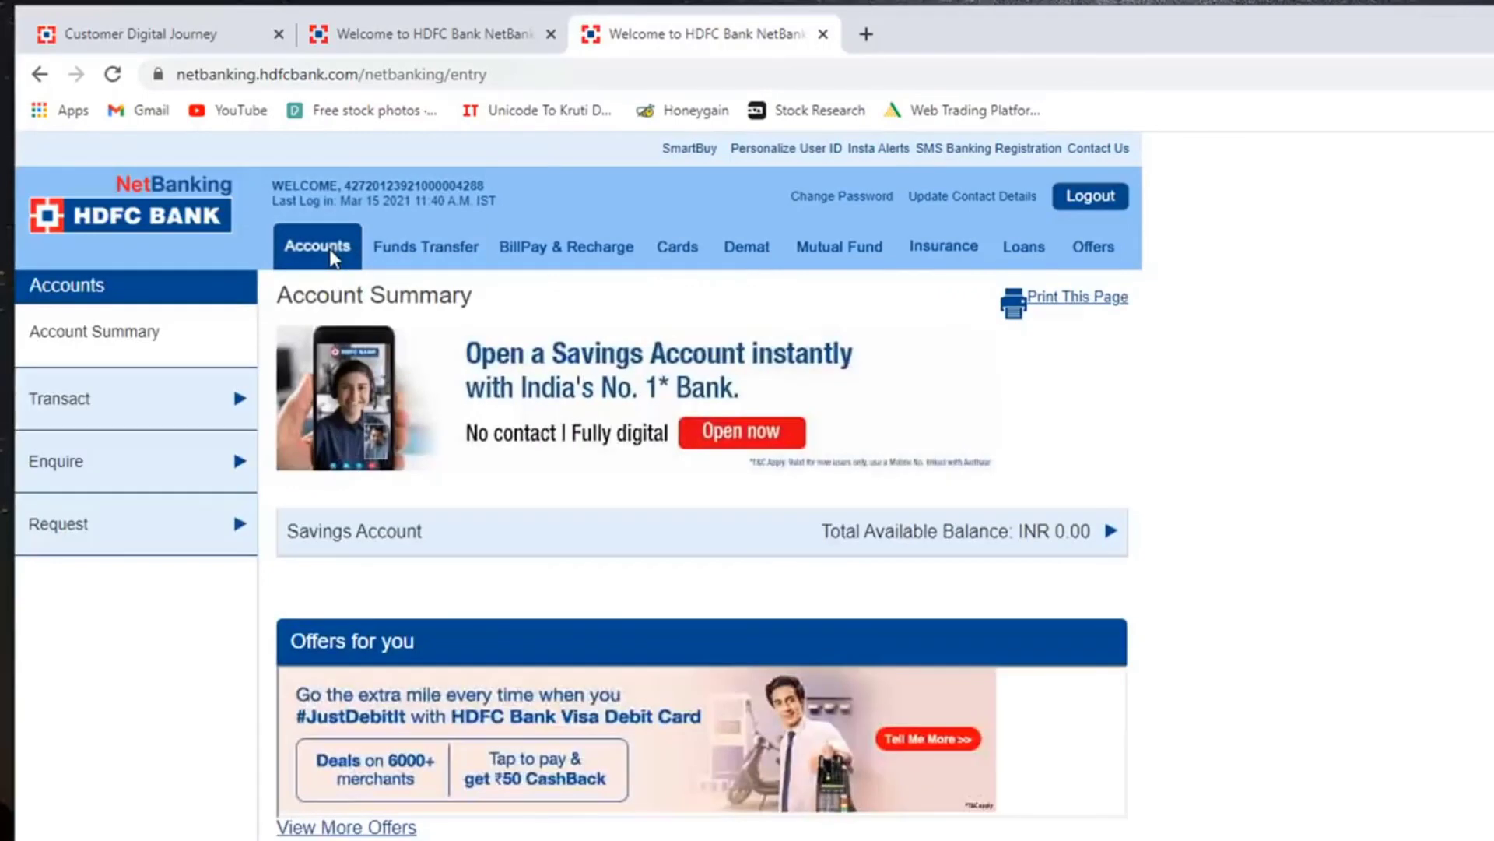